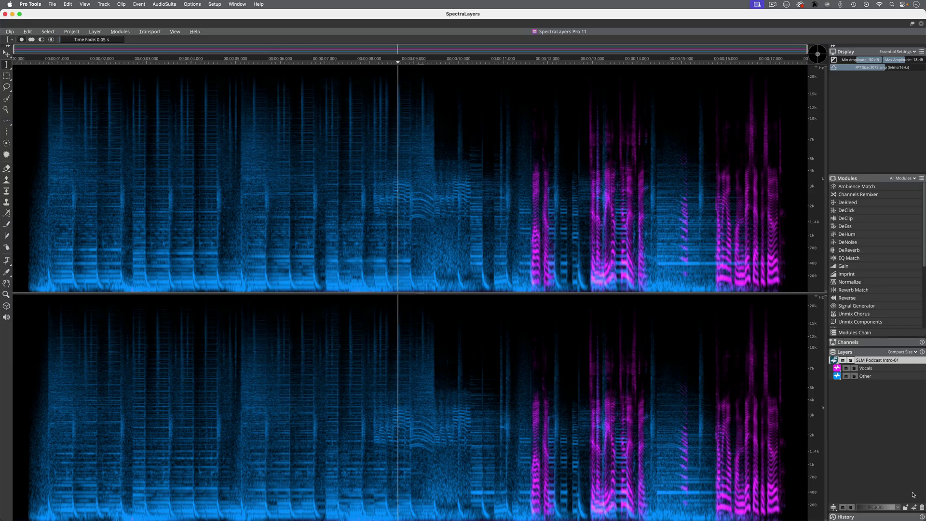
Step: Solo the Vocals layer and switch to the Eraser tool
{"action": "left_click", "coordinate": [855, 369]}
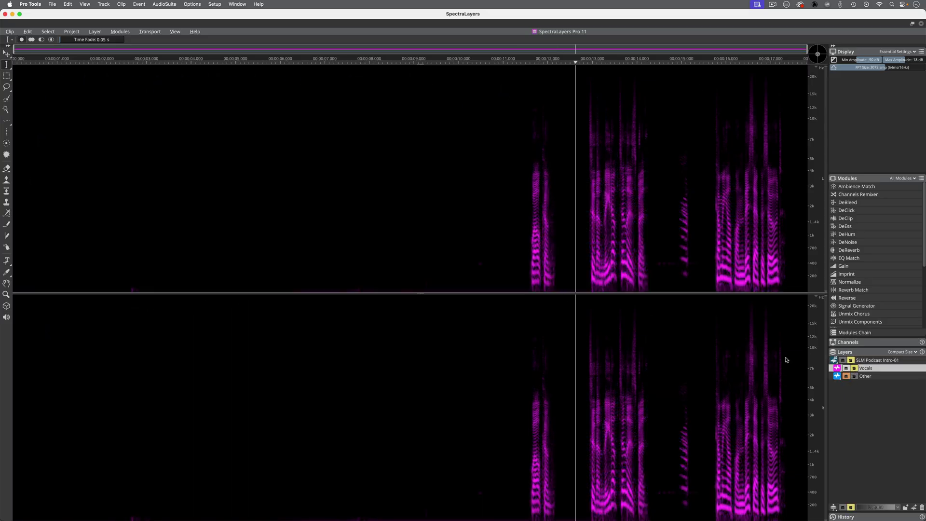
{"action": "left_click", "coordinate": [7, 168]}
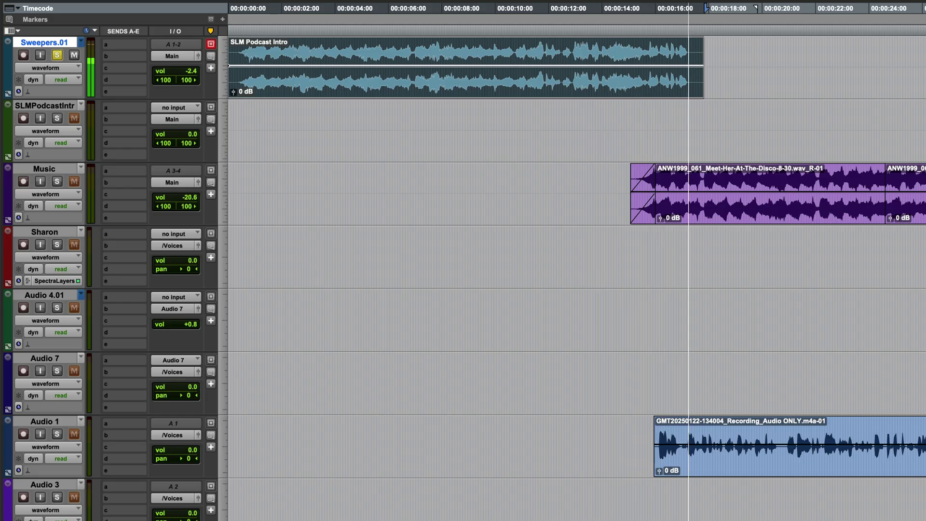
Step: Stop playback of the podcast session
{"action": "key", "text": "space"}
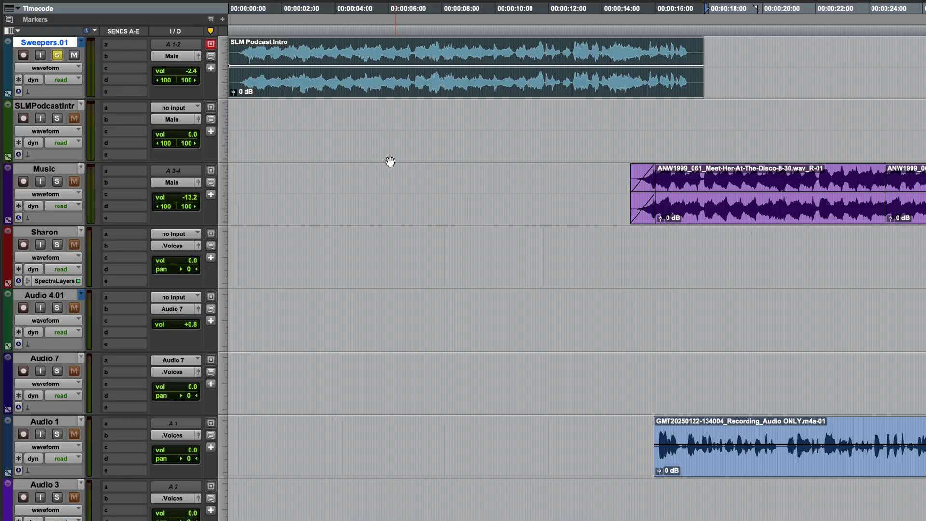
Step: Open the SLM Podcast Intro clip in SpectraLayers via SpectraLayers > Edit
{"action": "right_click", "coordinate": [403, 86]}
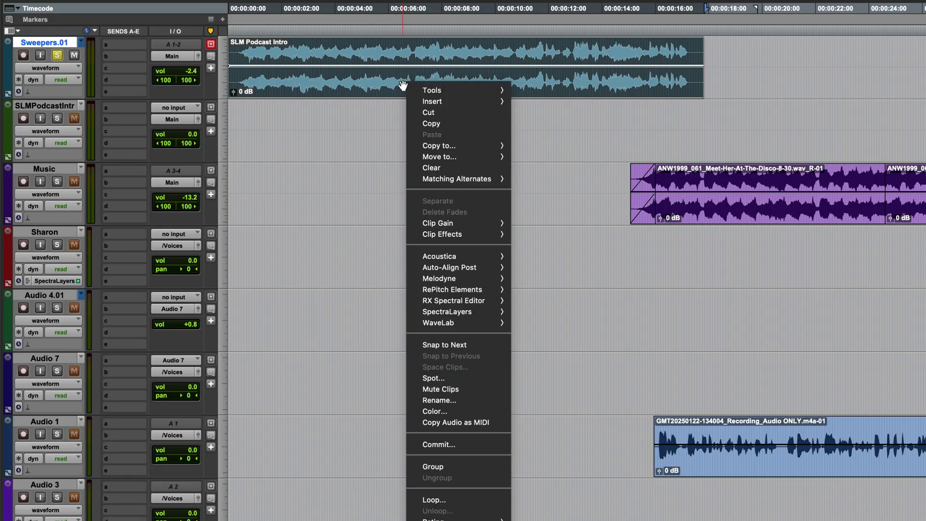
{"action": "mouse_move", "coordinate": [459, 318]}
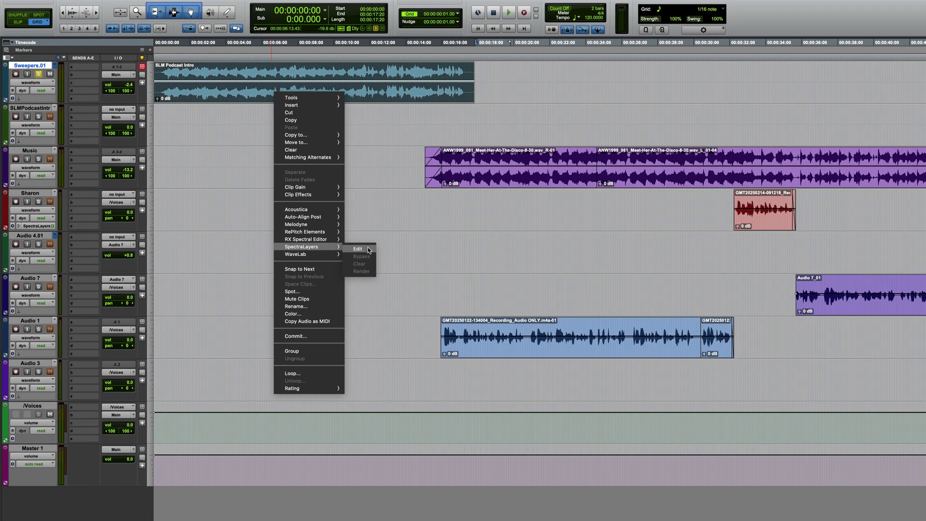
{"action": "left_click", "coordinate": [531, 315]}
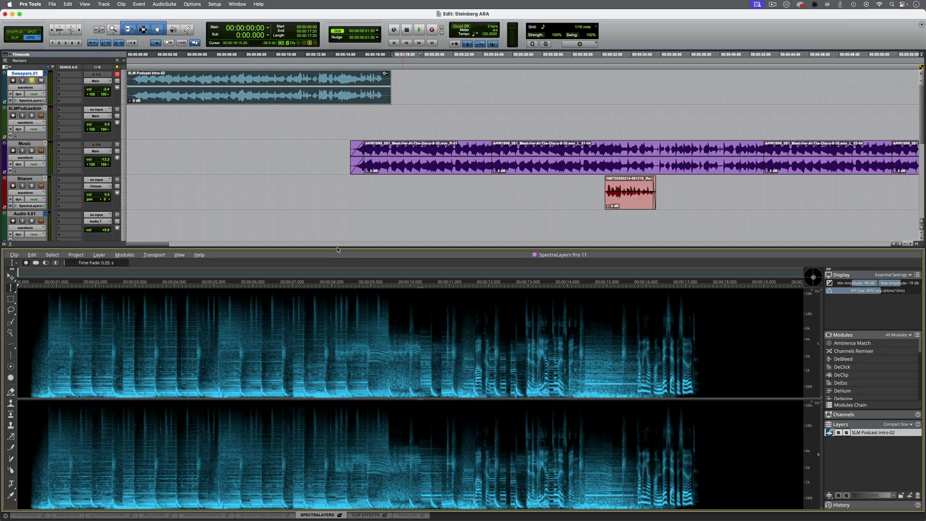
Step: Enlarge the SpectraLayers panel by dragging the splitter upward
{"action": "left_click_drag", "start_coordinate": [337, 246], "coordinate": [336, 226]}
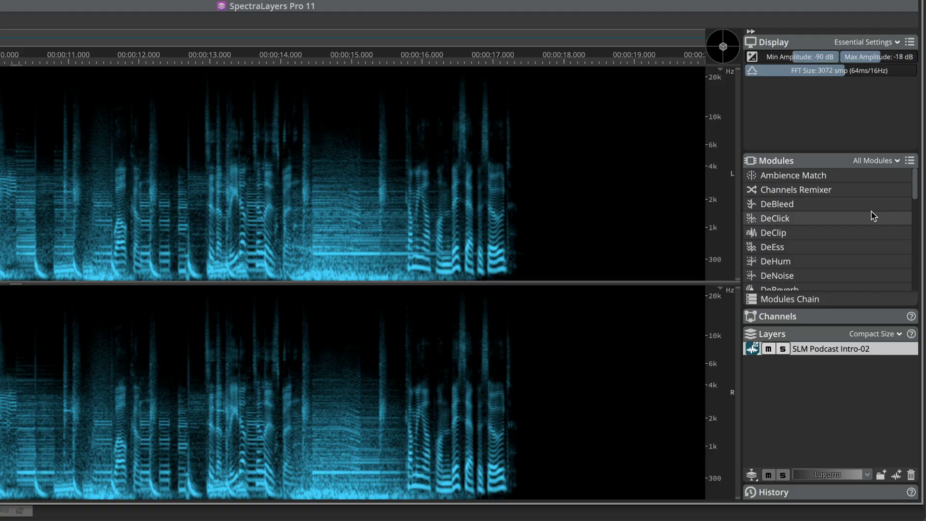
{"action": "scroll", "coordinate": [897, 351], "scroll_direction": "down", "scroll_amount": 3}
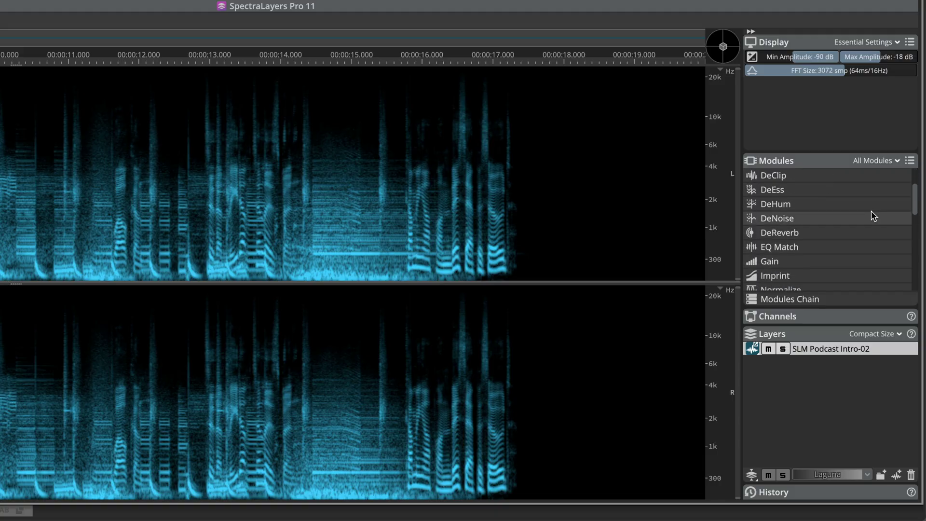
{"action": "scroll", "coordinate": [874, 216], "scroll_direction": "down", "scroll_amount": 6}
{"action": "scroll", "coordinate": [874, 216], "scroll_direction": "down", "scroll_amount": 9}
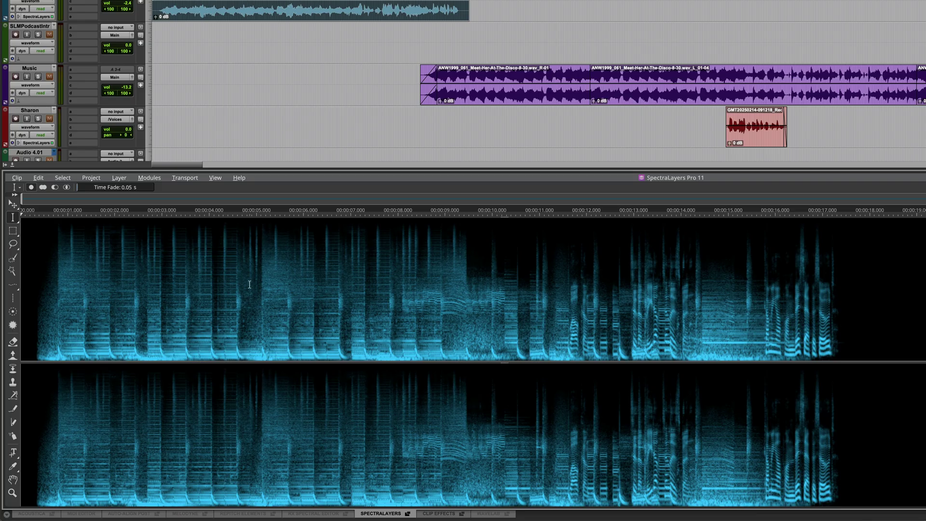
Step: Run Modules > Unmix Song on the intro clip with Quality set to Extreme
{"action": "left_click", "coordinate": [154, 178]}
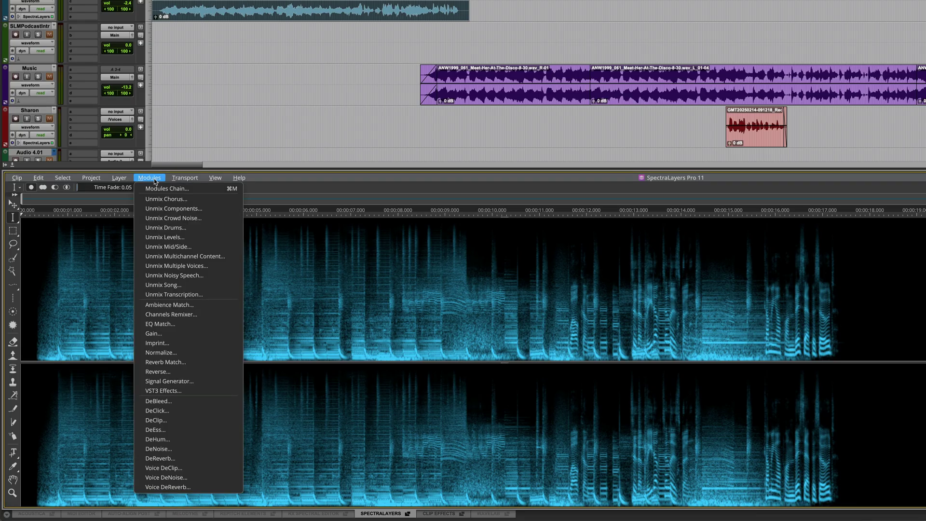
{"action": "left_click", "coordinate": [185, 285]}
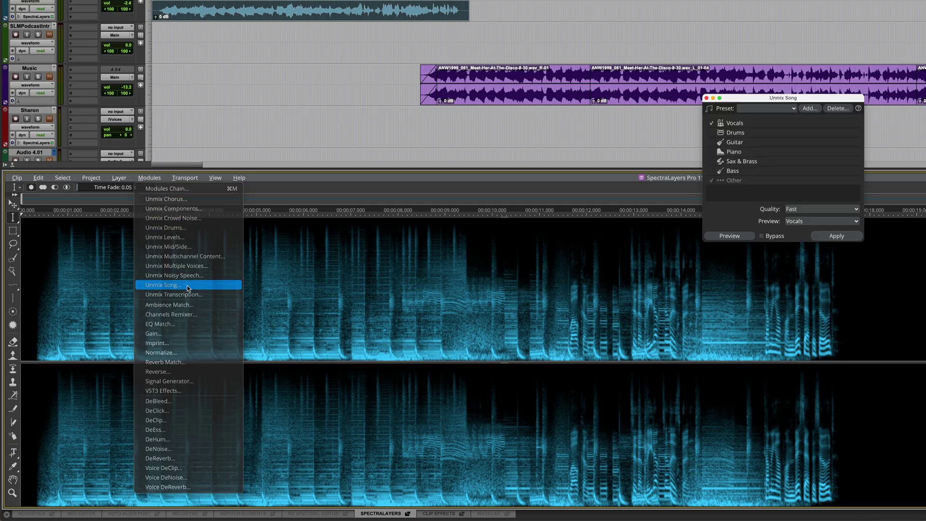
{"action": "left_click_drag", "start_coordinate": [761, 101], "coordinate": [565, 209]}
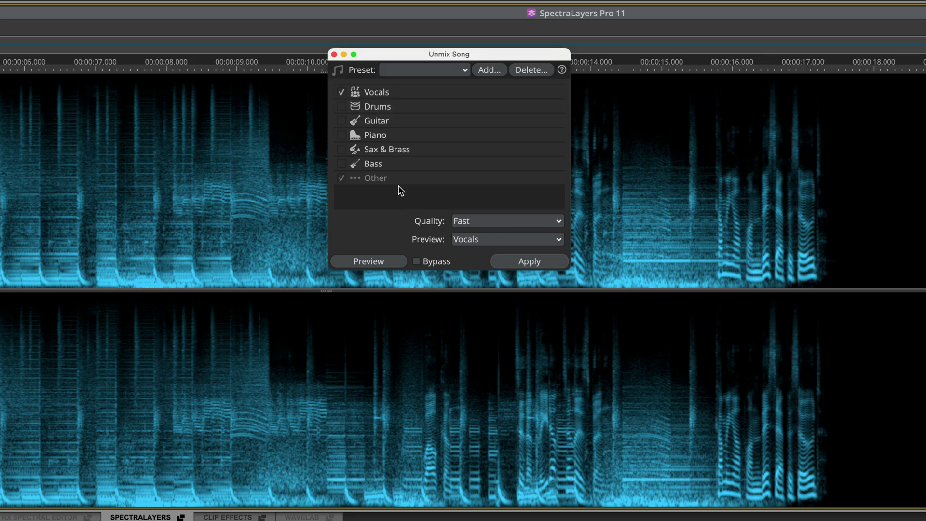
{"action": "left_click", "coordinate": [489, 221]}
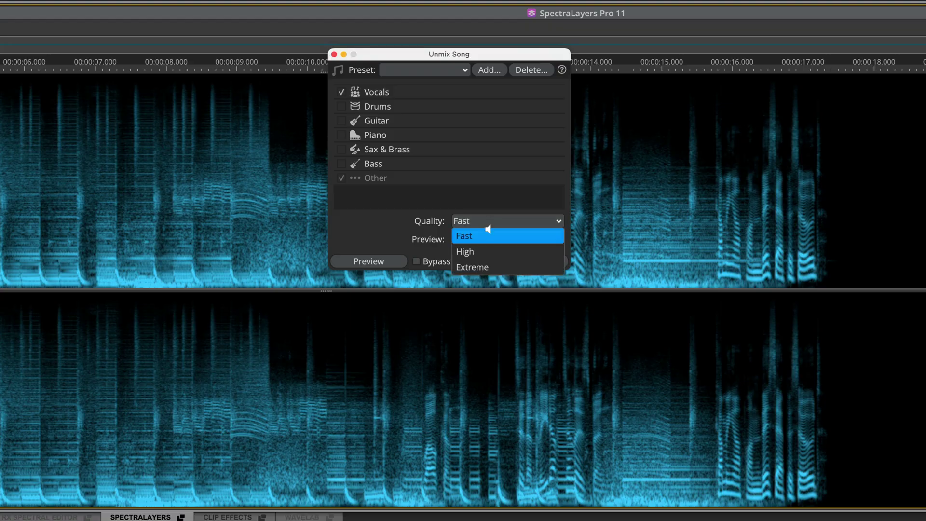
{"action": "left_click", "coordinate": [504, 267]}
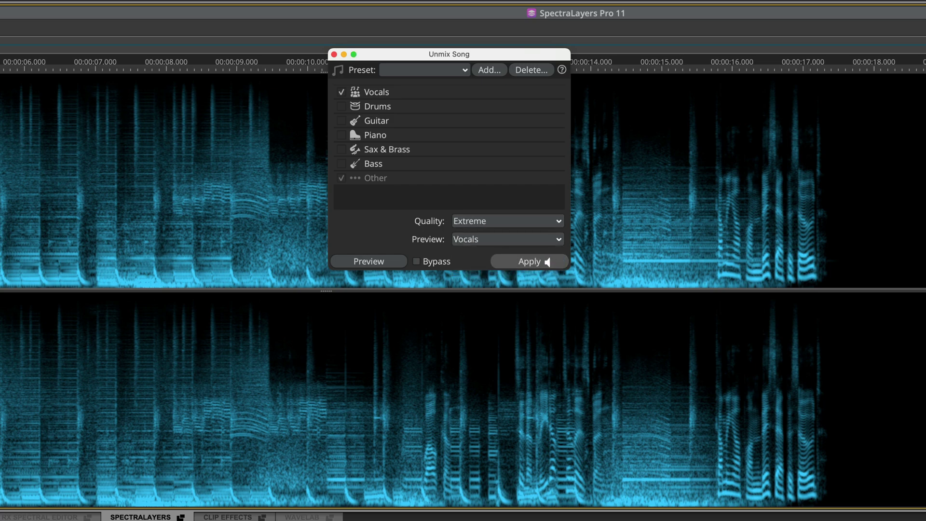
{"action": "key", "text": "Return"}
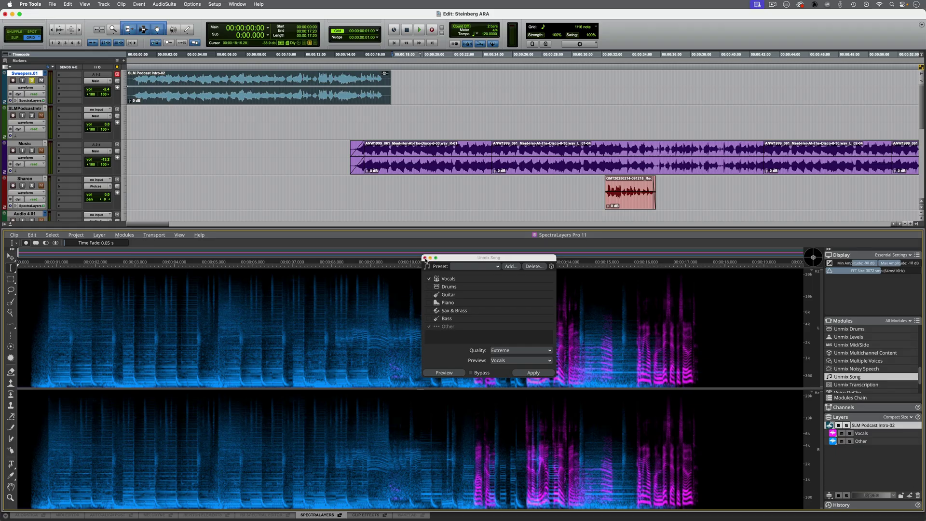
Step: Close Unmix Song, audition soloed Vocals from 11 s, then play from 10.8 s
{"action": "left_click", "coordinate": [425, 259]}
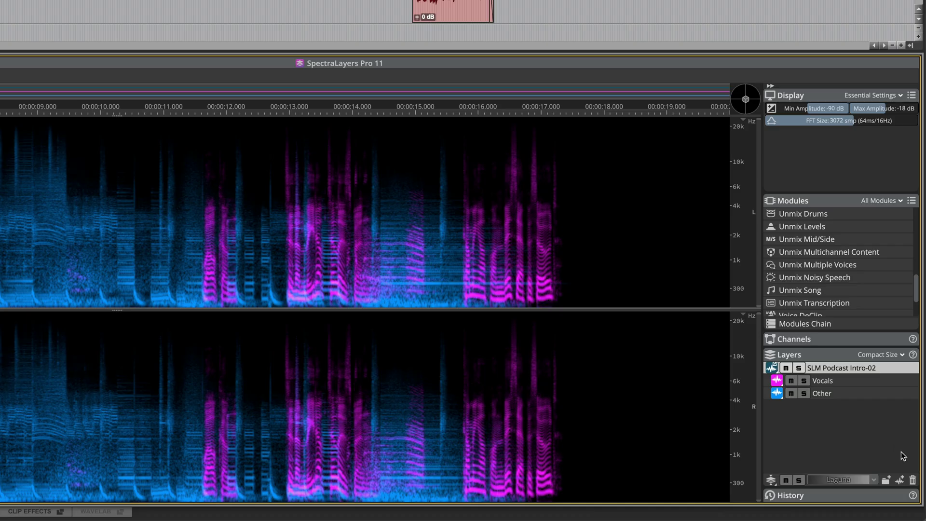
{"action": "left_click", "coordinate": [803, 380]}
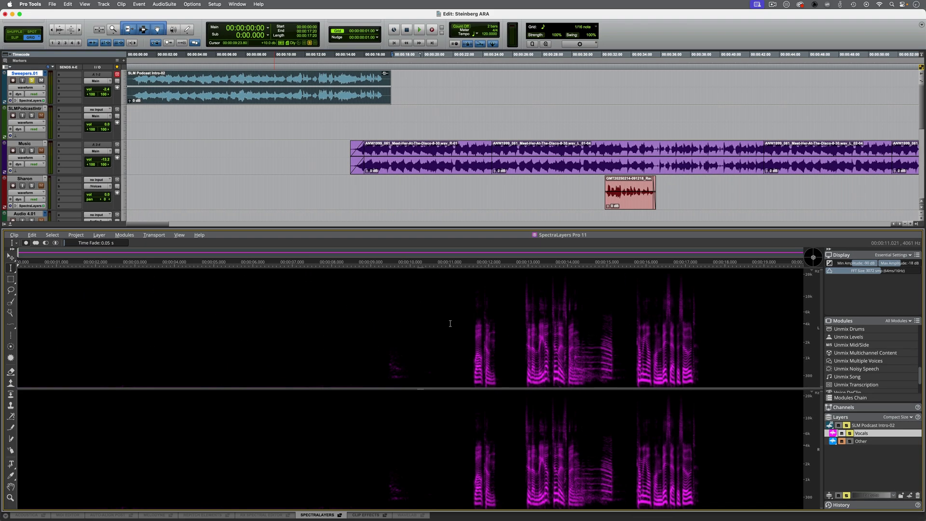
{"action": "left_click", "coordinate": [165, 205]}
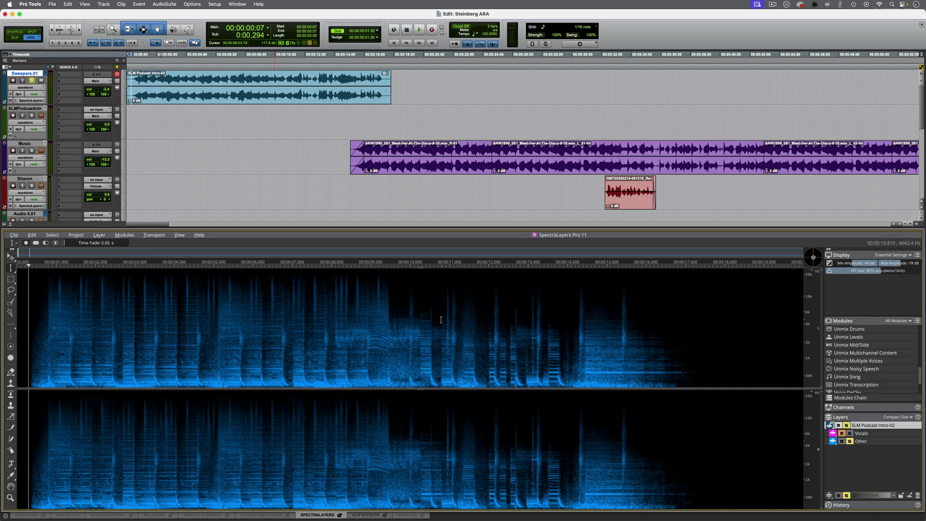
{"action": "left_click", "coordinate": [440, 320]}
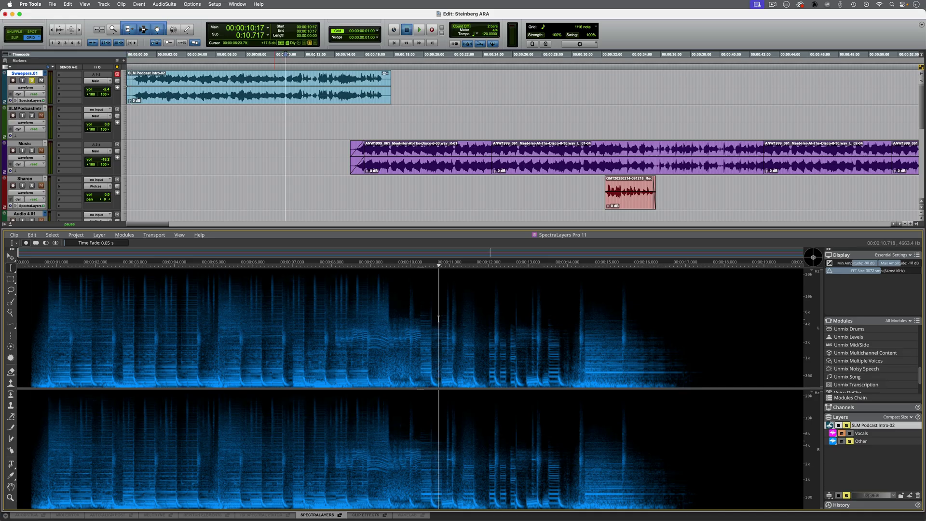
{"action": "key", "text": "space"}
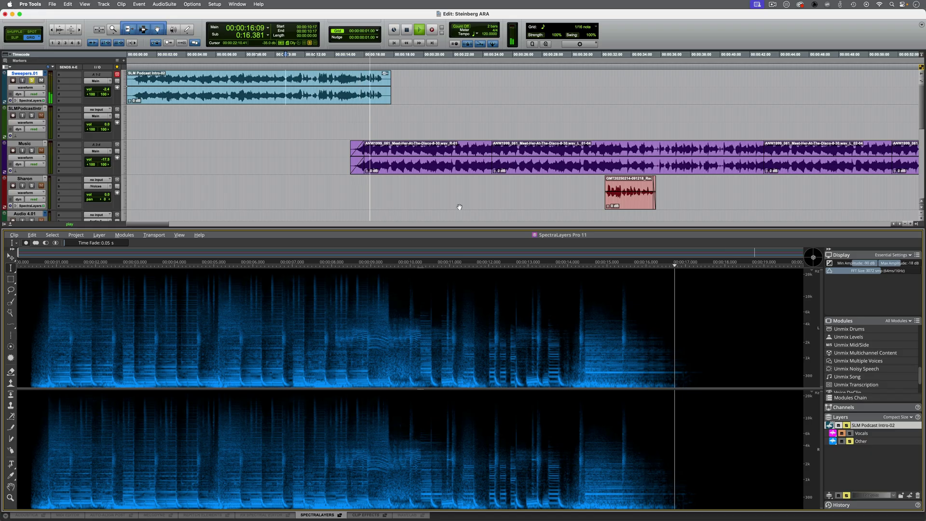
Step: Solo the Vocals layer and play it from around 14 seconds
{"action": "key", "text": "space"}
{"action": "left_click", "coordinate": [850, 433]}
{"action": "left_click", "coordinate": [850, 442]}
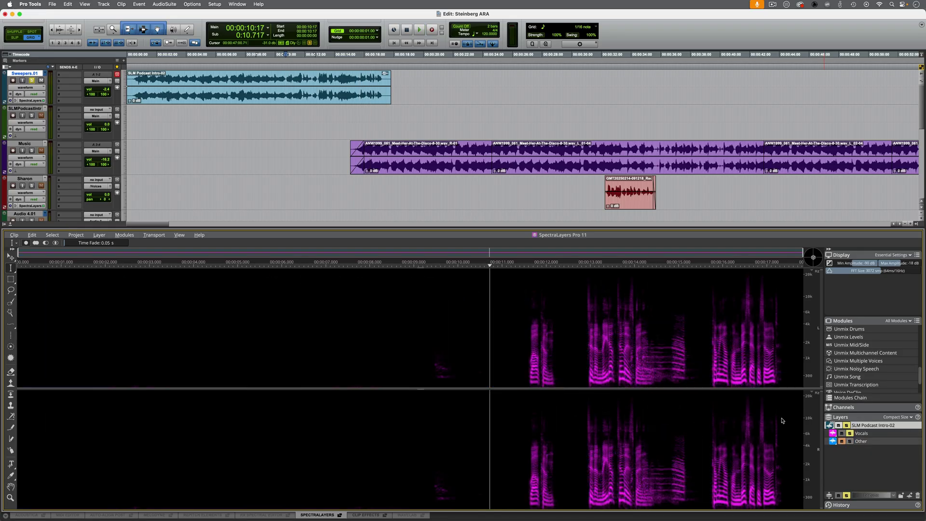
{"action": "key", "text": "space"}
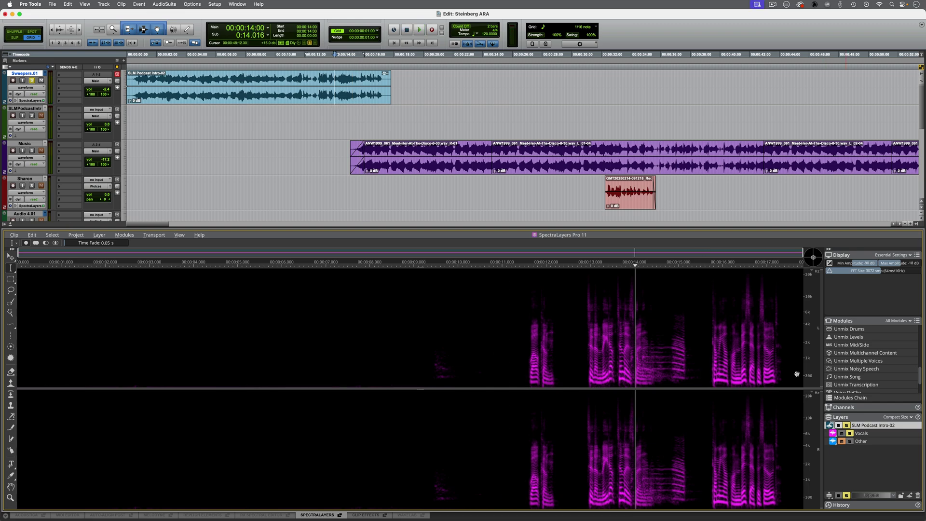
Step: Select 14.4–15.5 s and delete it from the Vocals layer
{"action": "left_click_drag", "start_coordinate": [652, 368], "coordinate": [703, 372]}
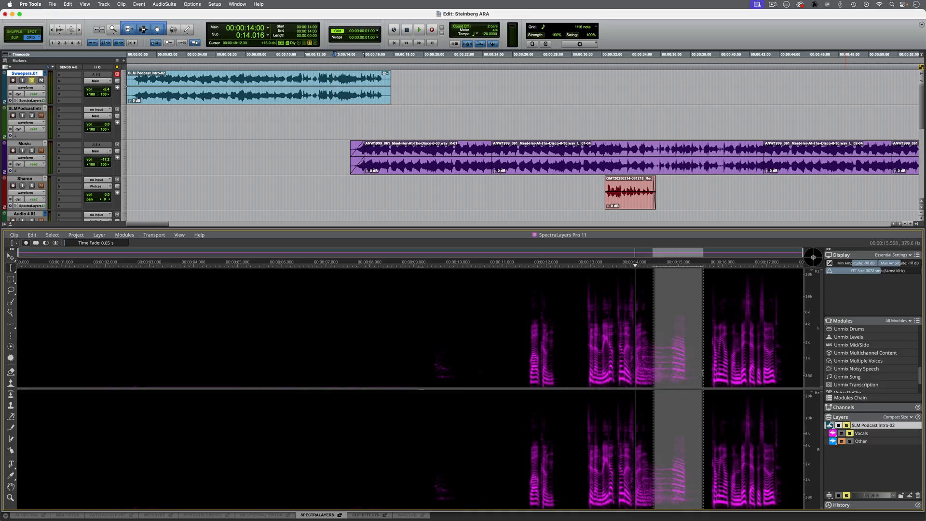
{"action": "key", "text": "space"}
{"action": "left_click", "coordinate": [893, 434]}
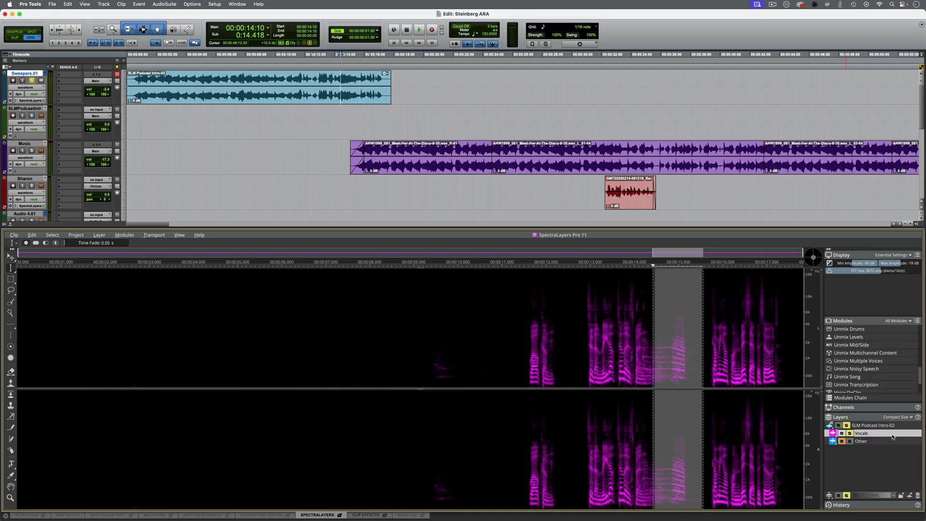
{"action": "key", "text": "Delete"}
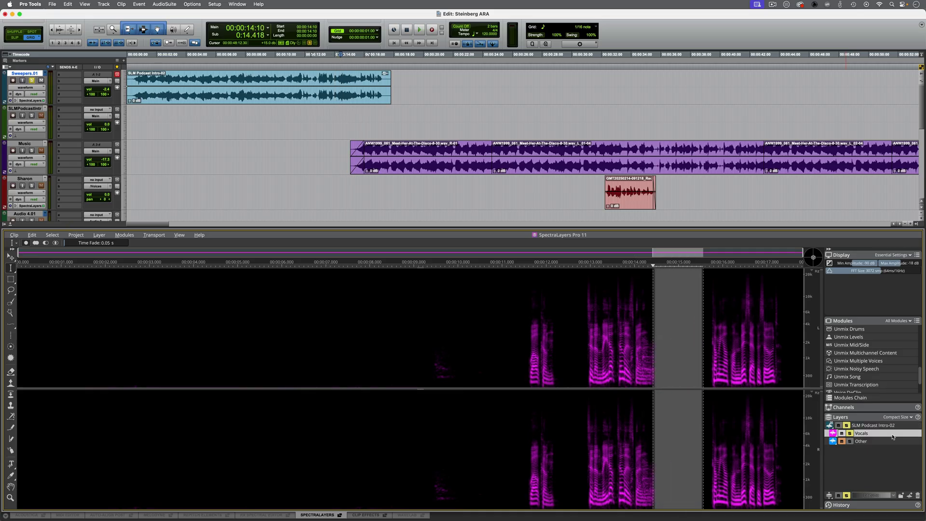
Step: Solo the Other layer, use Paste Special > Paste and Mix, and play from 13.8 s
{"action": "left_click", "coordinate": [876, 444]}
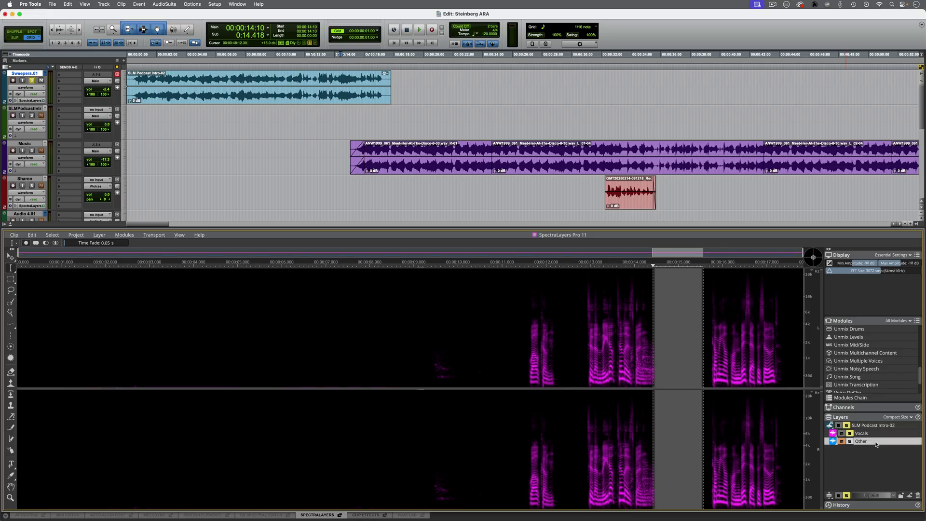
{"action": "left_click", "coordinate": [851, 441]}
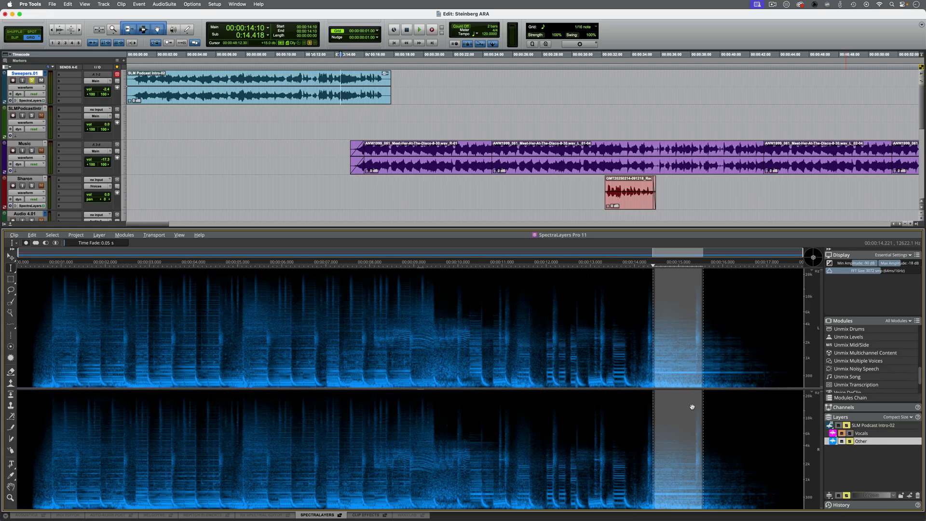
{"action": "left_click", "coordinate": [32, 235]}
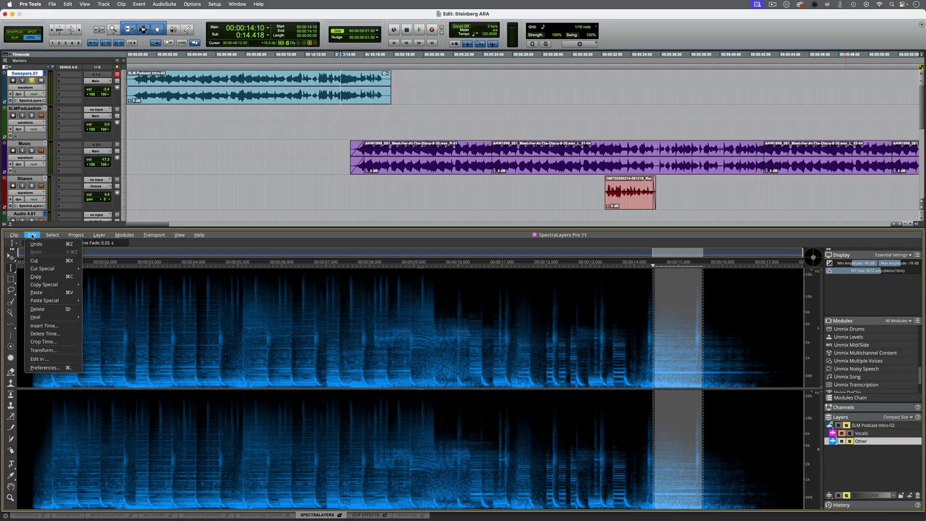
{"action": "mouse_move", "coordinate": [46, 302]}
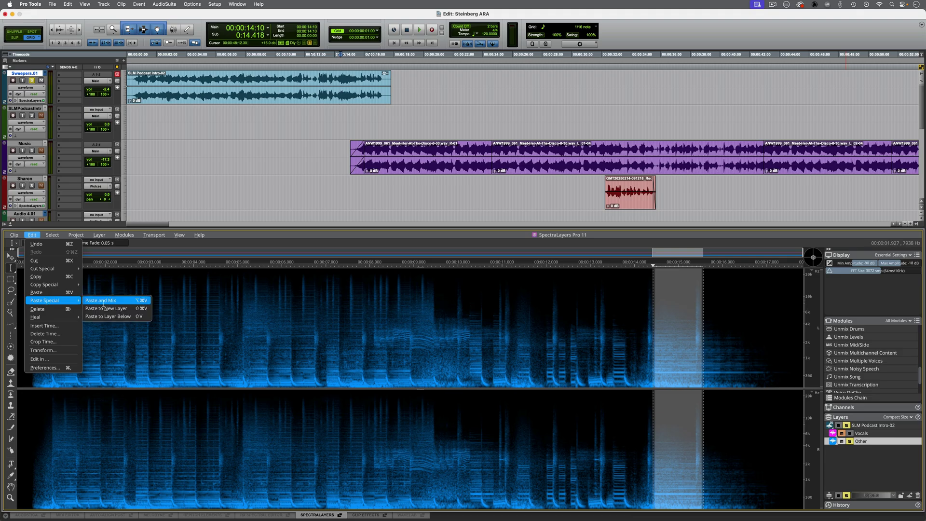
{"action": "left_click", "coordinate": [118, 300]}
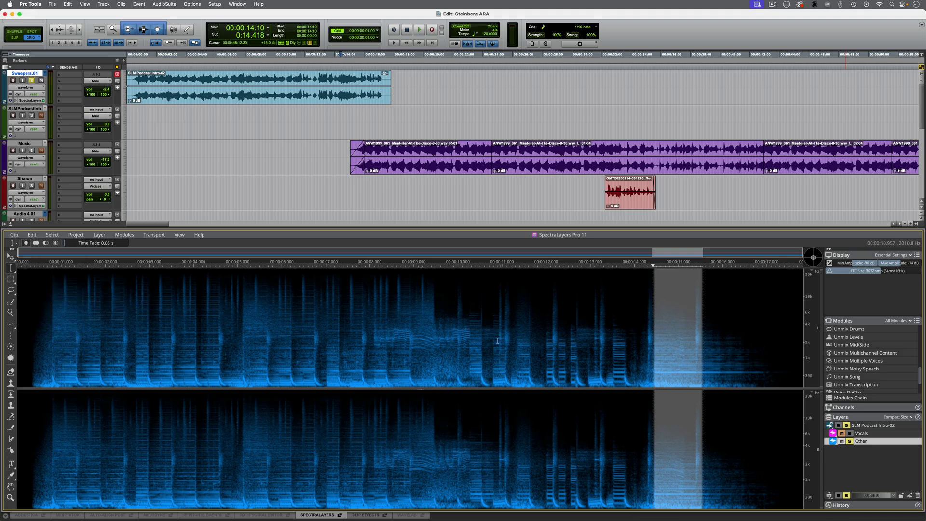
{"action": "left_click", "coordinate": [623, 327]}
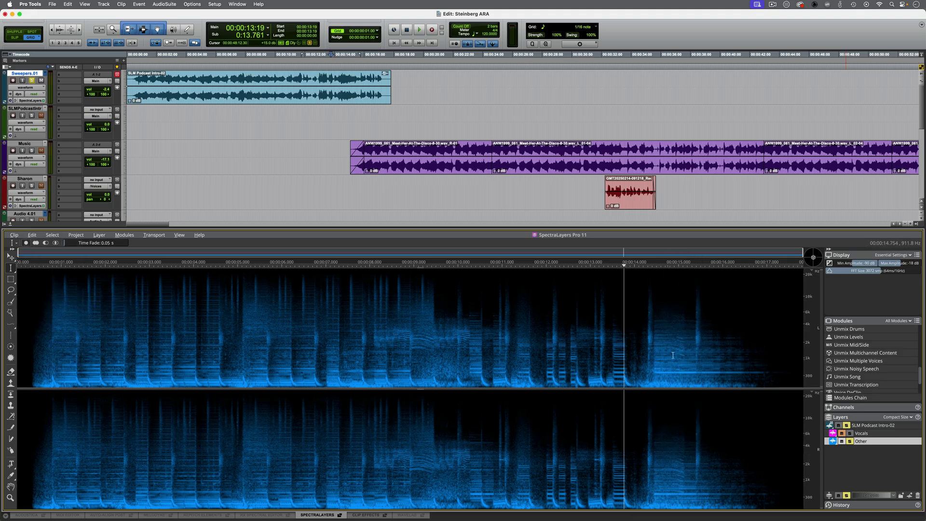
{"action": "key", "text": "space"}
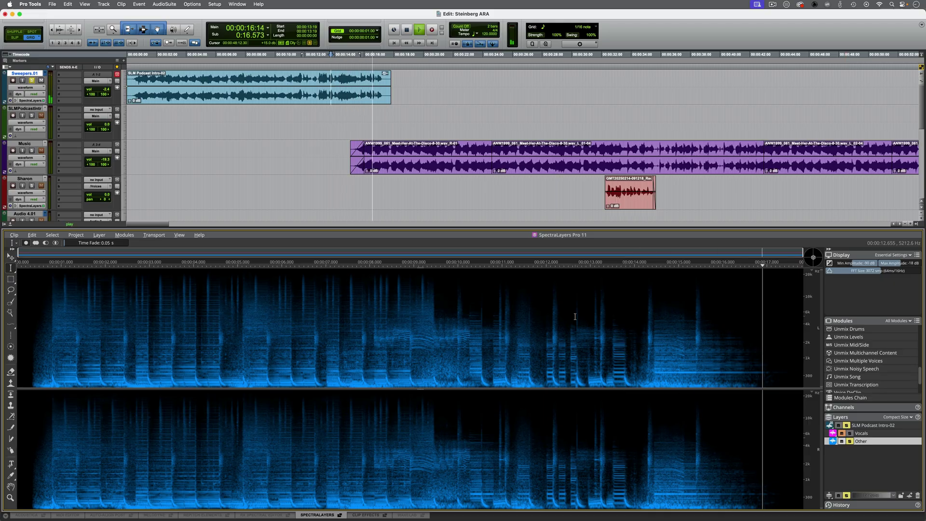
Step: Select the whole SLM Podcast Intro-02 clip and play it from its start
{"action": "key", "text": "space"}
{"action": "left_click", "coordinate": [859, 451]}
{"action": "double_click", "coordinate": [283, 76]}
{"action": "key", "text": "space"}
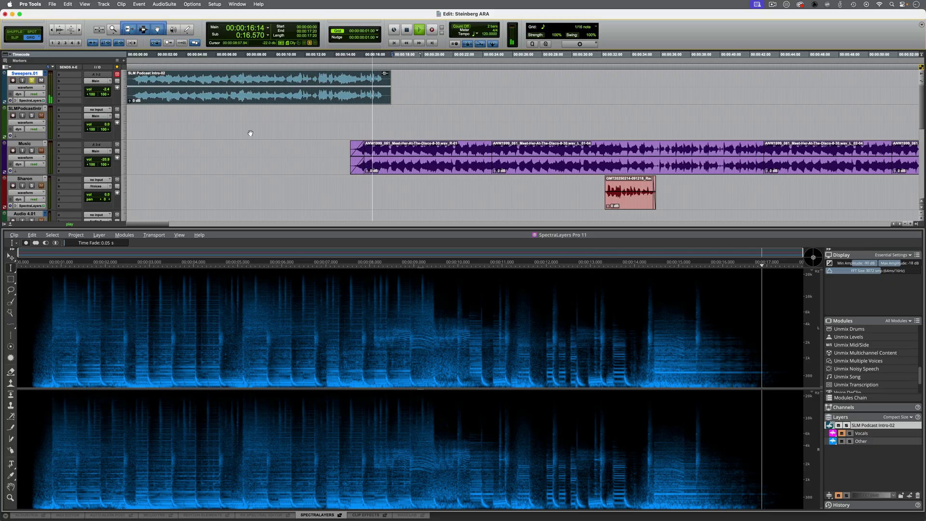
Step: Stop playback and select the Audio 7_01 speech clip on the Audio 7 track
{"action": "key", "text": "space"}
{"action": "scroll", "coordinate": [466, 172], "scroll_direction": "down", "scroll_amount": 2}
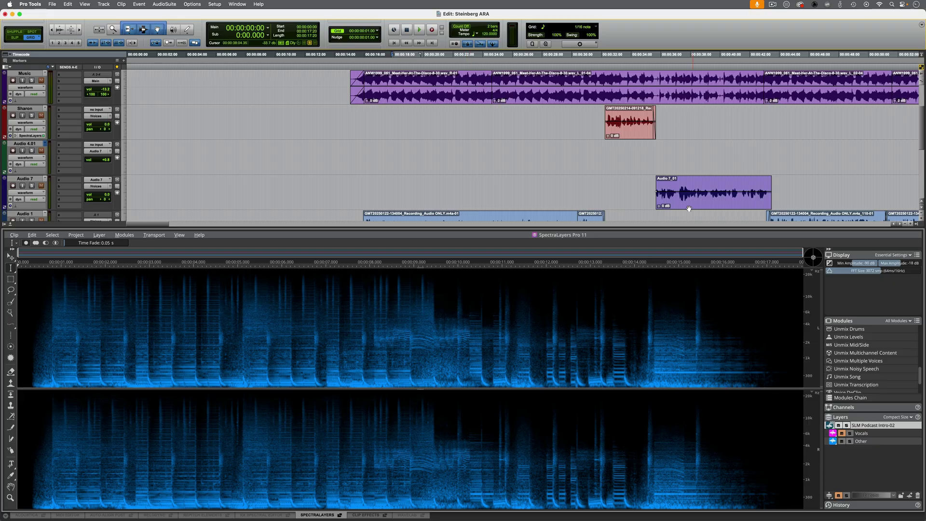
{"action": "left_click", "coordinate": [706, 207]}
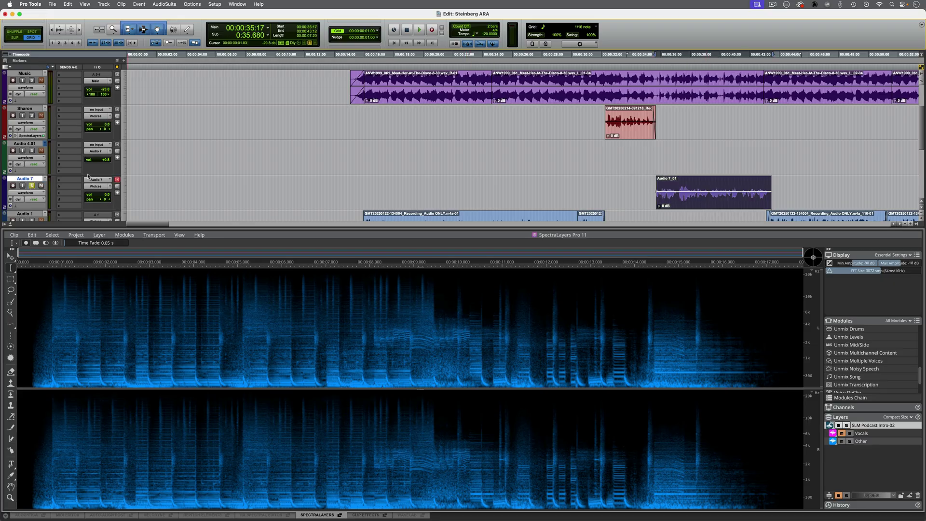
{"action": "scroll", "coordinate": [600, 188], "scroll_direction": "right", "scroll_amount": 5}
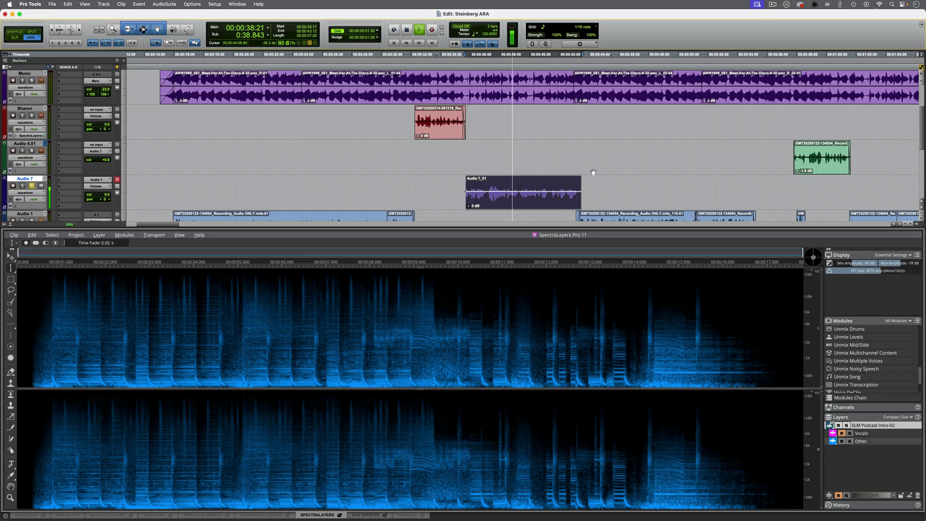
Step: Open Audio 7_01 in SpectraLayers via SpectraLayers > Edit and briefly play it
{"action": "right_click", "coordinate": [528, 201]}
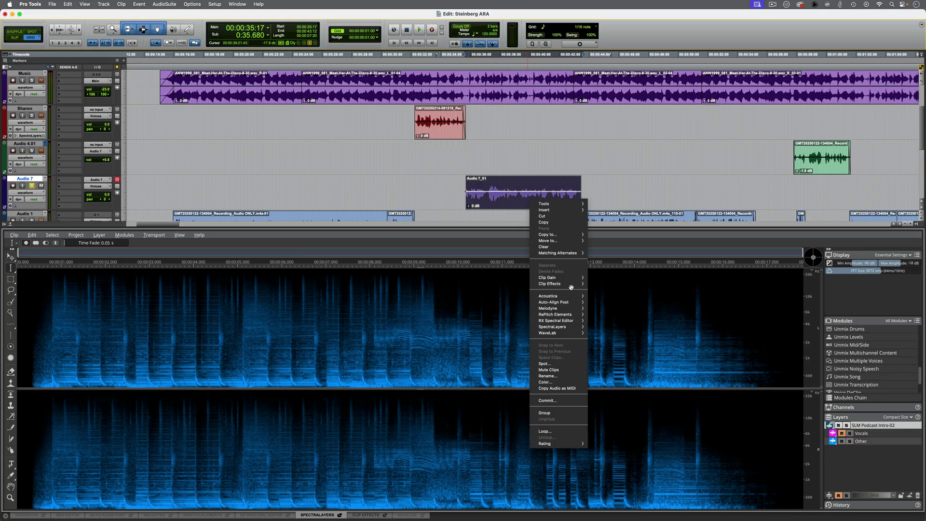
{"action": "left_click", "coordinate": [599, 329]}
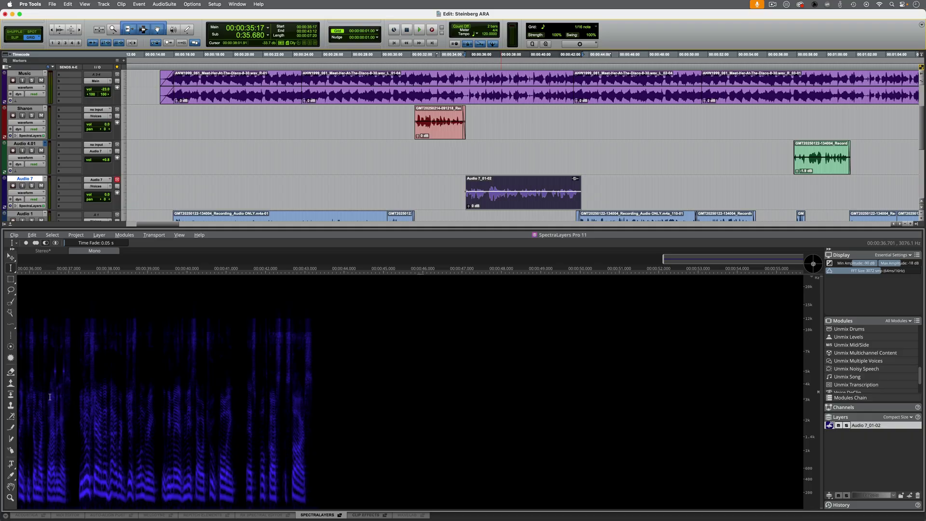
{"action": "key", "text": "space"}
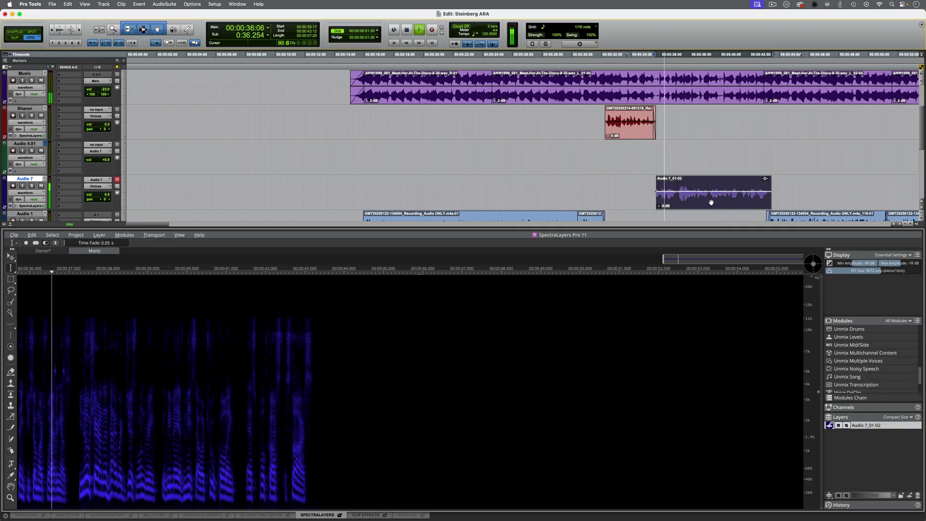
{"action": "key", "text": "space"}
{"action": "left_click", "coordinate": [50, 376]}
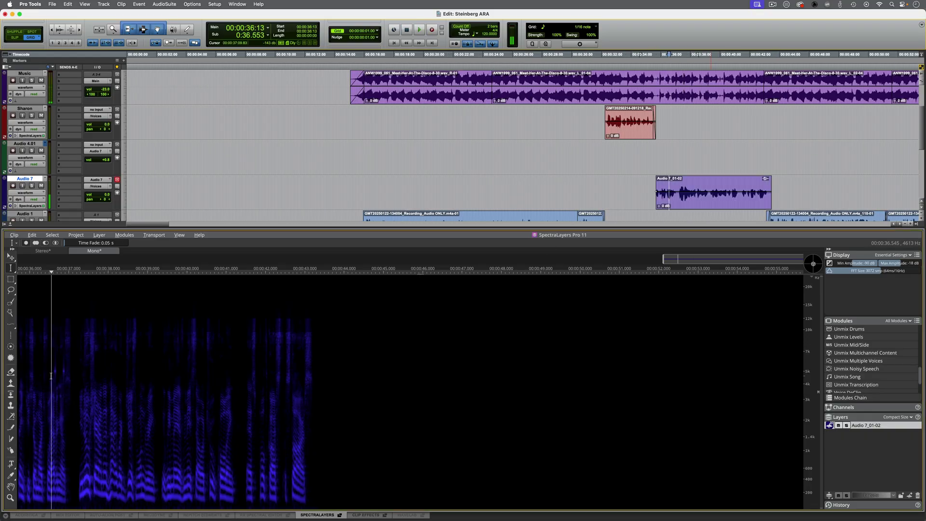
Step: Zoom into the spectrogram and play from just before the beep marks
{"action": "scroll", "coordinate": [110, 372], "scroll_direction": "up", "scroll_amount": 5}
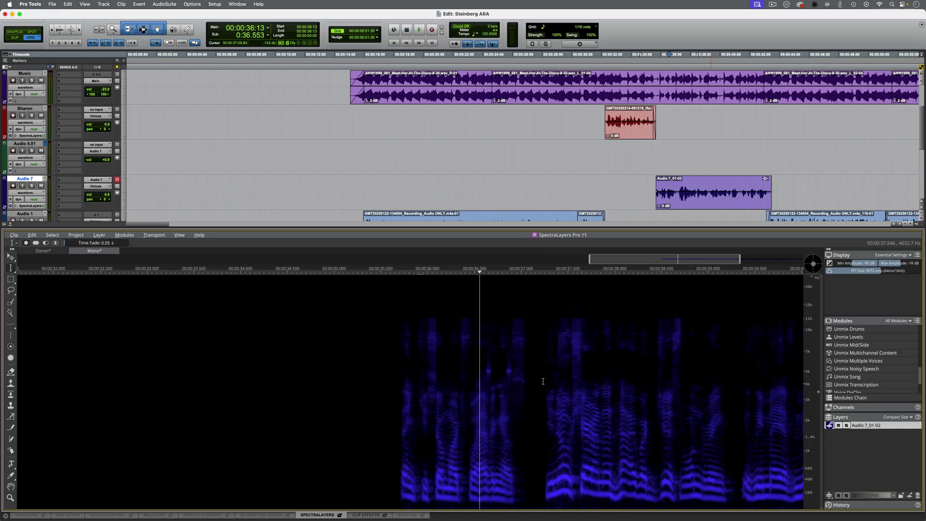
{"action": "scroll", "coordinate": [542, 381], "scroll_direction": "up", "scroll_amount": 5}
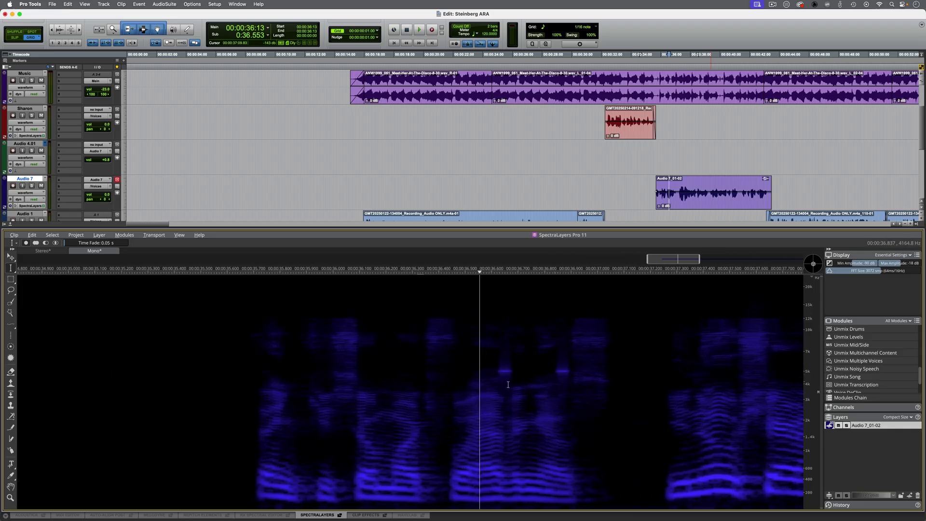
{"action": "scroll", "coordinate": [508, 385], "scroll_direction": "up", "scroll_amount": 1}
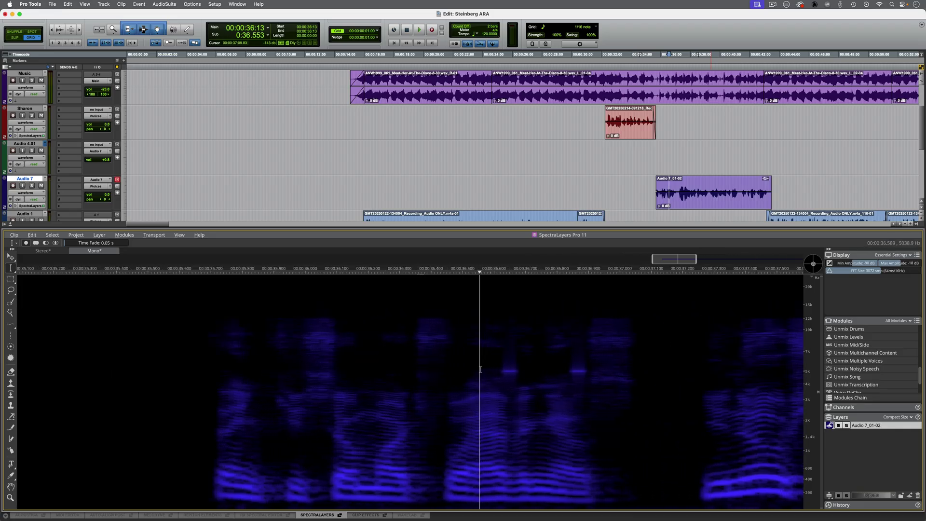
{"action": "left_click", "coordinate": [441, 365]}
{"action": "key", "text": "space"}
{"action": "key", "text": "space"}
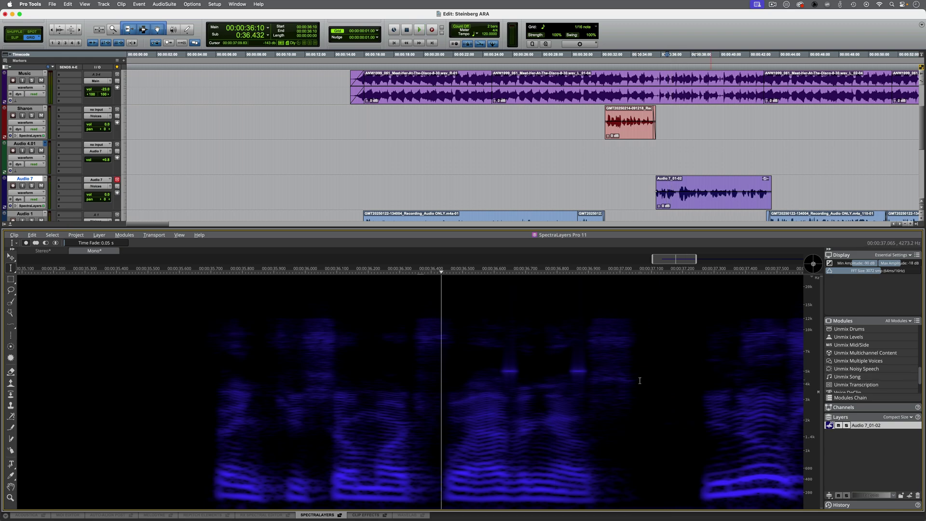
Step: Zoom further around the 36.8 s beep and lower FFT Size to 640 smp
{"action": "scroll", "coordinate": [577, 378], "scroll_direction": "up", "scroll_amount": 1}
{"action": "scroll", "coordinate": [582, 372], "scroll_direction": "up", "scroll_amount": 1}
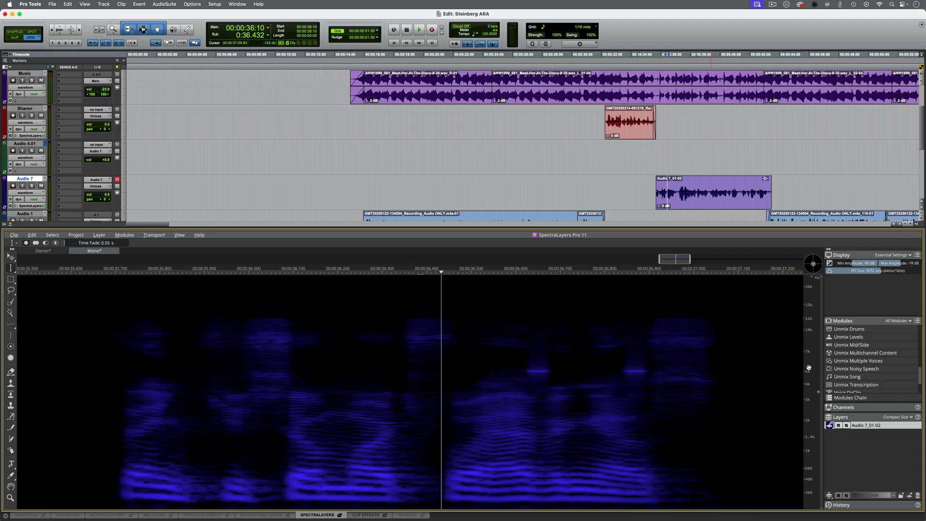
{"action": "scroll", "coordinate": [808, 366], "scroll_direction": "up", "scroll_amount": 3}
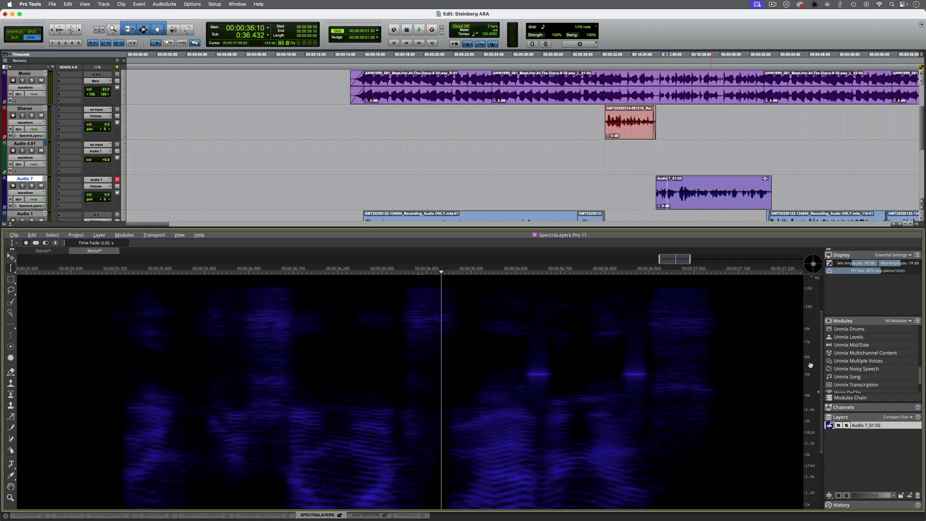
{"action": "left_click", "coordinate": [594, 376]}
{"action": "scroll", "coordinate": [600, 375], "scroll_direction": "up", "scroll_amount": 1}
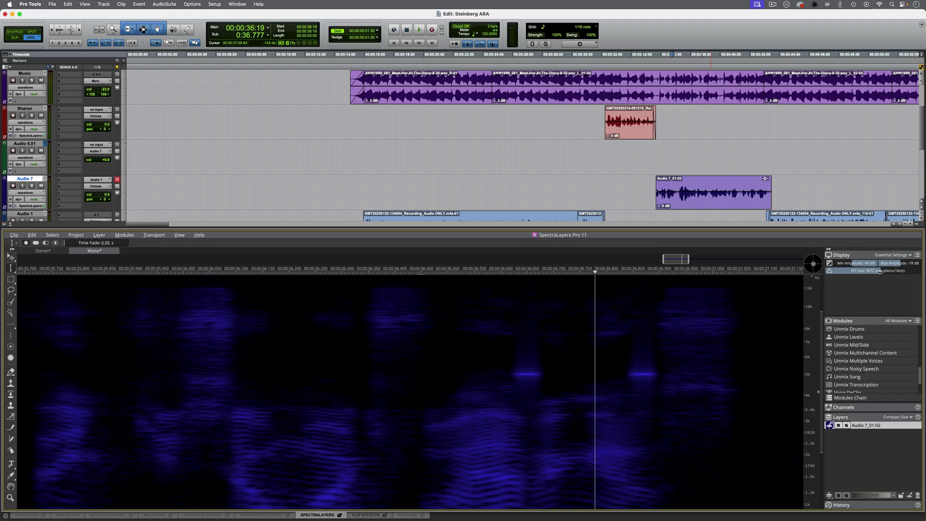
{"action": "left_click_drag", "start_coordinate": [880, 272], "coordinate": [838, 272]}
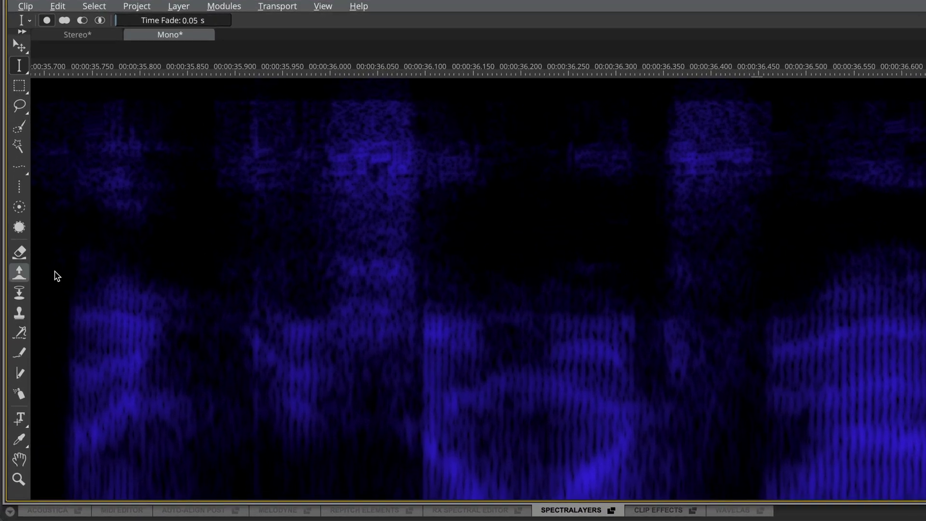
Step: Erase the bright beep blob near 5 kHz and its leftover trace with the Eraser
{"action": "left_click", "coordinate": [19, 253]}
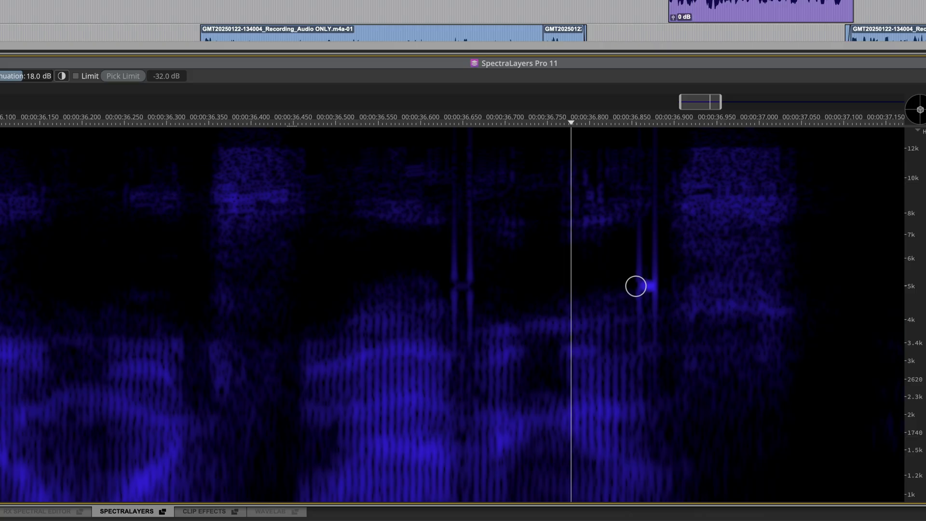
{"action": "left_click", "coordinate": [649, 287]}
{"action": "left_click", "coordinate": [650, 287]}
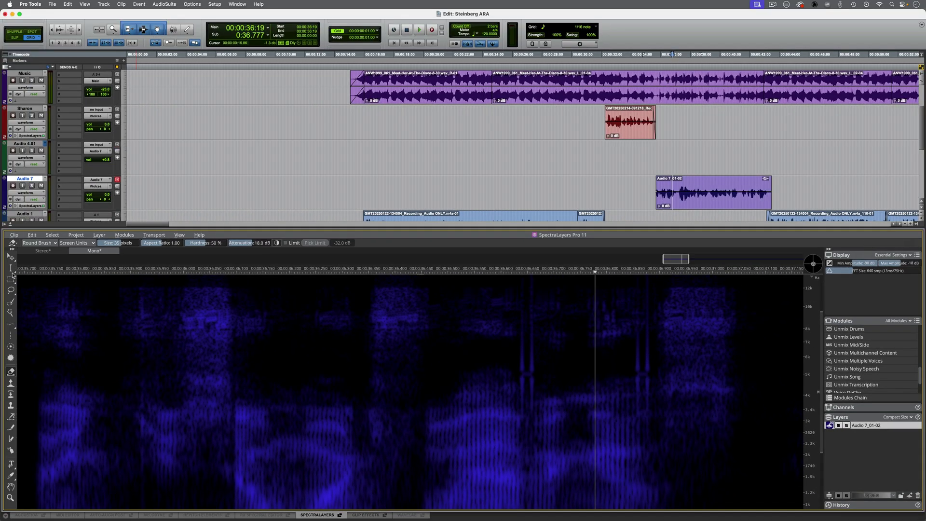
Step: Play back the edited passage from a chosen start point to check the erasure
{"action": "key", "text": "t"}
{"action": "left_click", "coordinate": [417, 332]}
{"action": "key", "text": "space"}
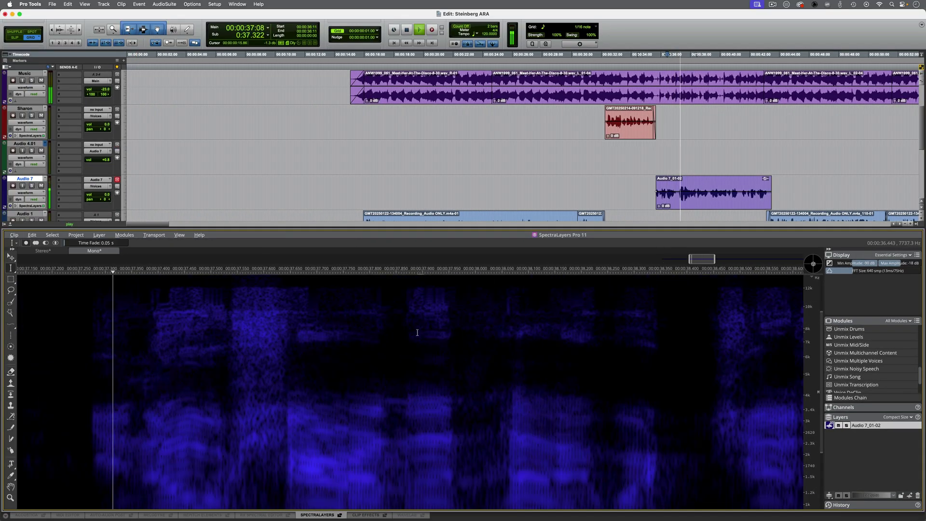
{"action": "key", "text": "space"}
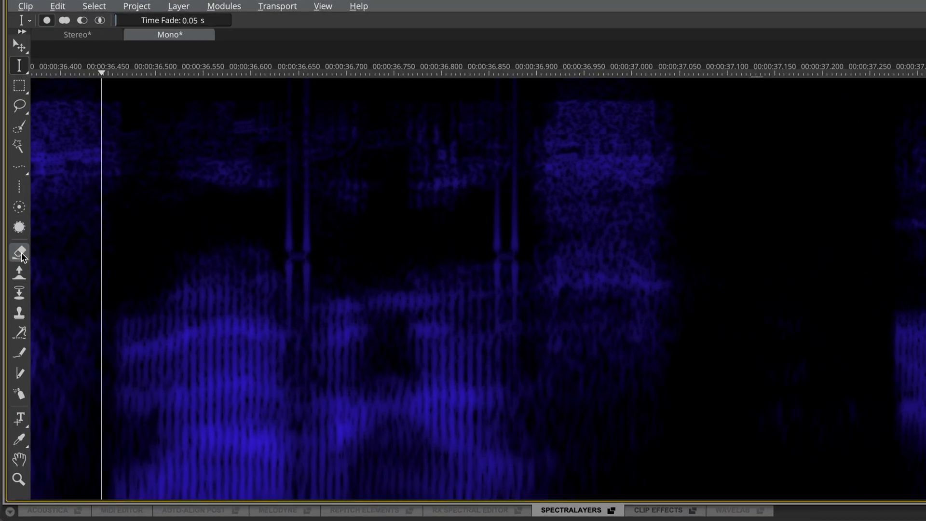
Step: Erase the left and right vertical streaks of both beeps at 36.65 s and 36.87 s using a resized Eraser
{"action": "left_click", "coordinate": [20, 251]}
{"action": "left_click_drag", "start_coordinate": [214, 22], "coordinate": [213, 22]}
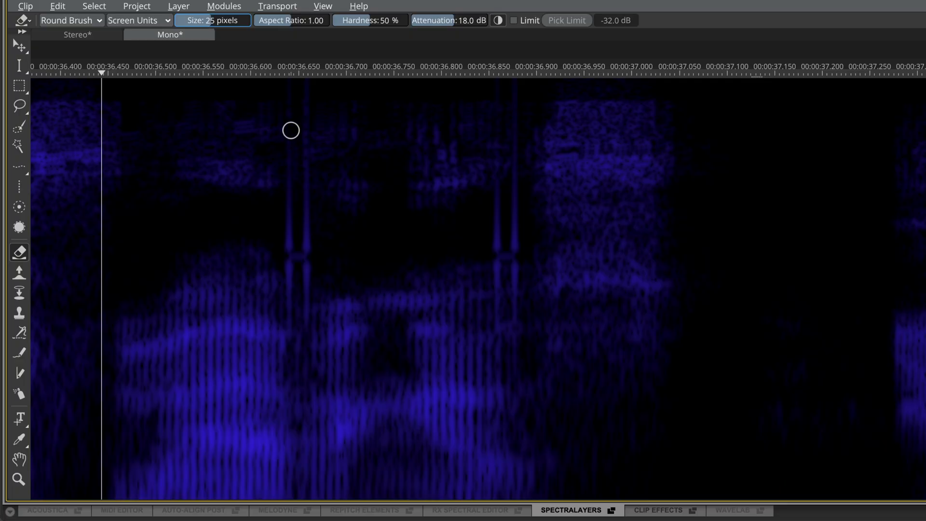
{"action": "left_click_drag", "start_coordinate": [291, 177], "coordinate": [288, 316]}
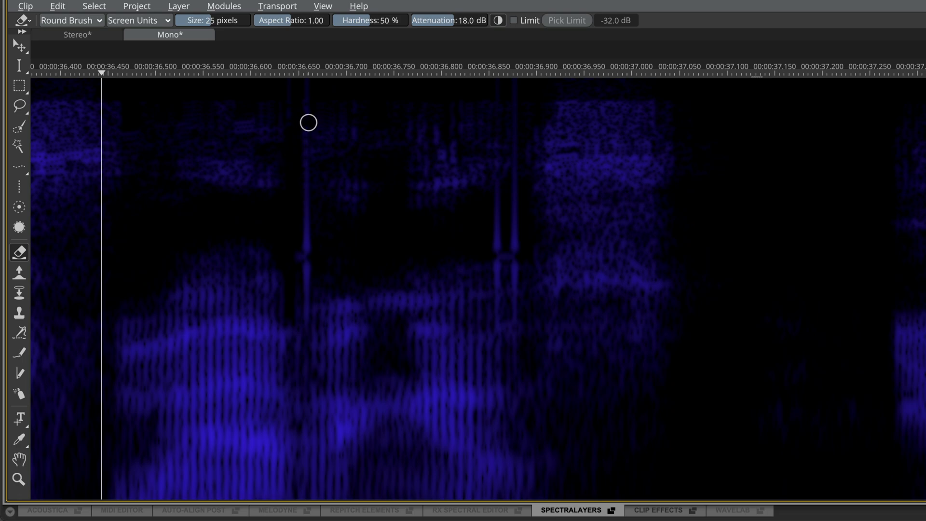
{"action": "left_click_drag", "start_coordinate": [307, 183], "coordinate": [308, 310]}
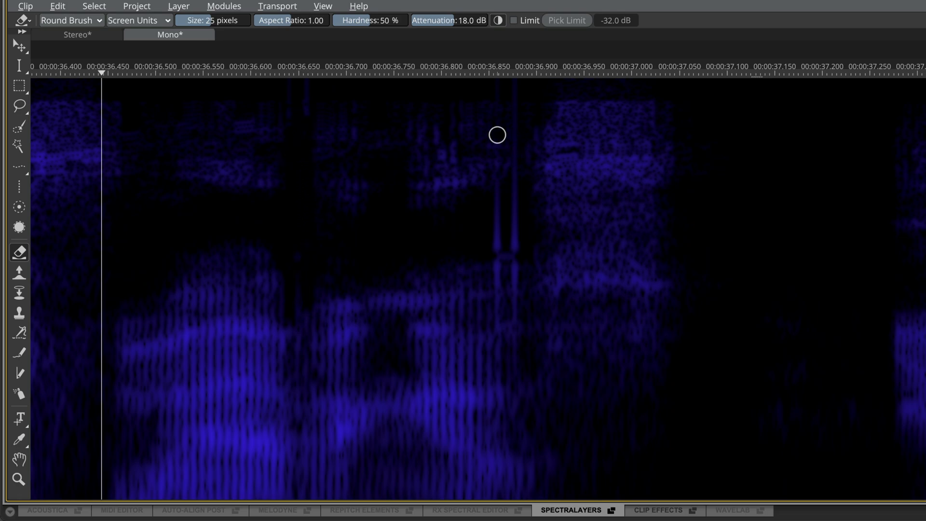
{"action": "left_click_drag", "start_coordinate": [496, 149], "coordinate": [496, 320]}
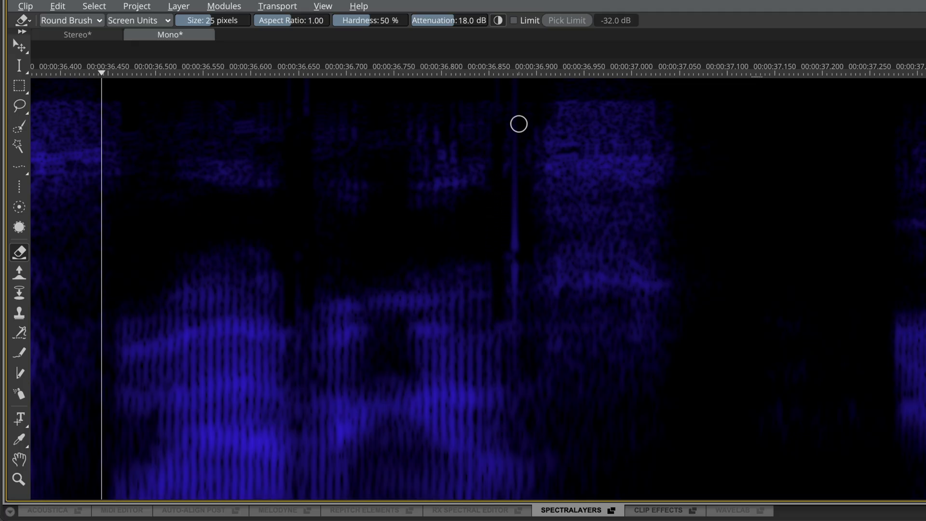
{"action": "left_click_drag", "start_coordinate": [511, 205], "coordinate": [511, 316]}
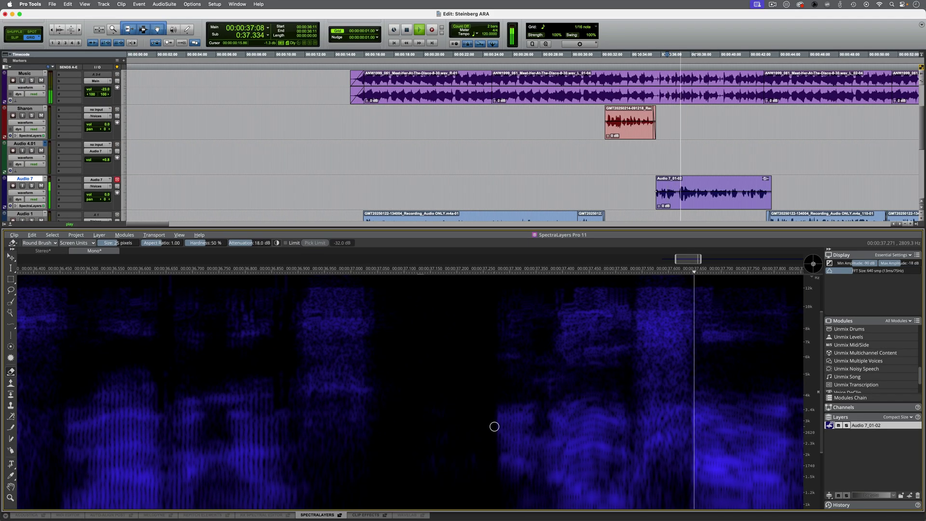
{"action": "key", "text": "space"}
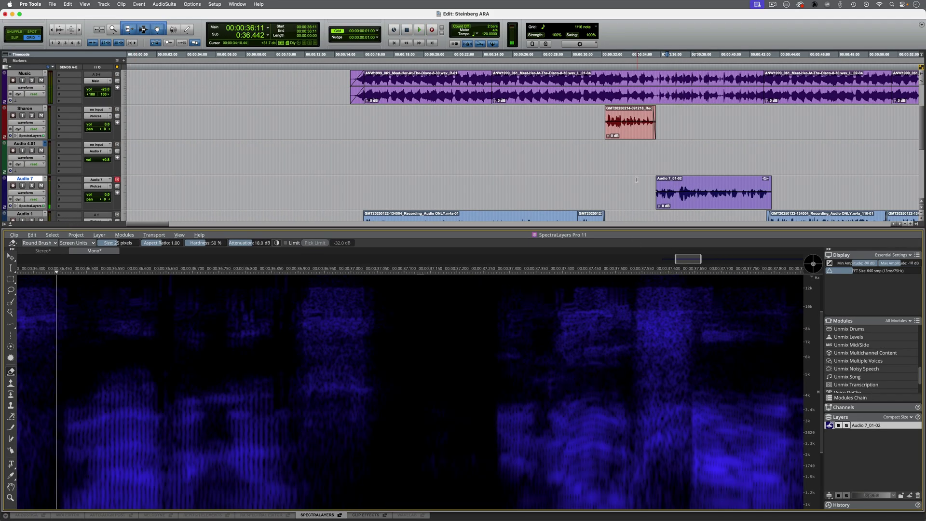
{"action": "left_click", "coordinate": [694, 206]}
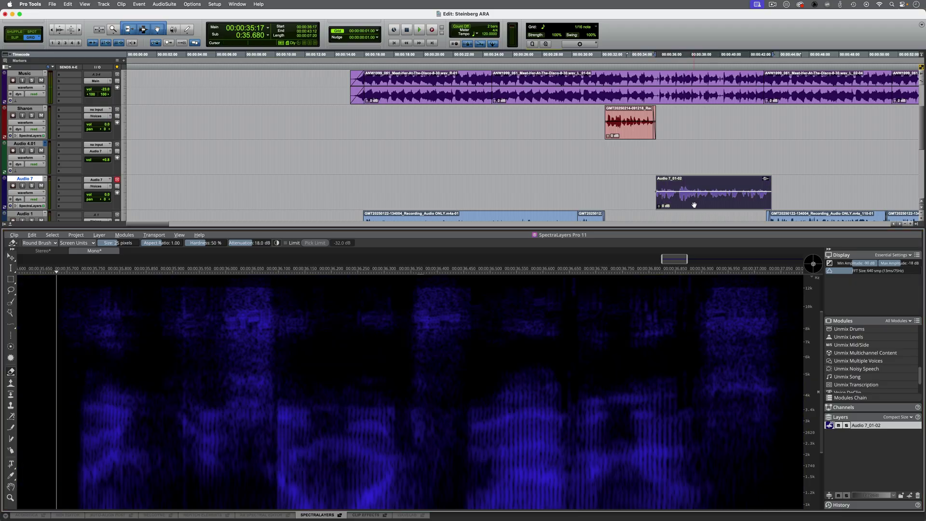
{"action": "left_click", "coordinate": [601, 187]}
{"action": "key", "text": "space"}
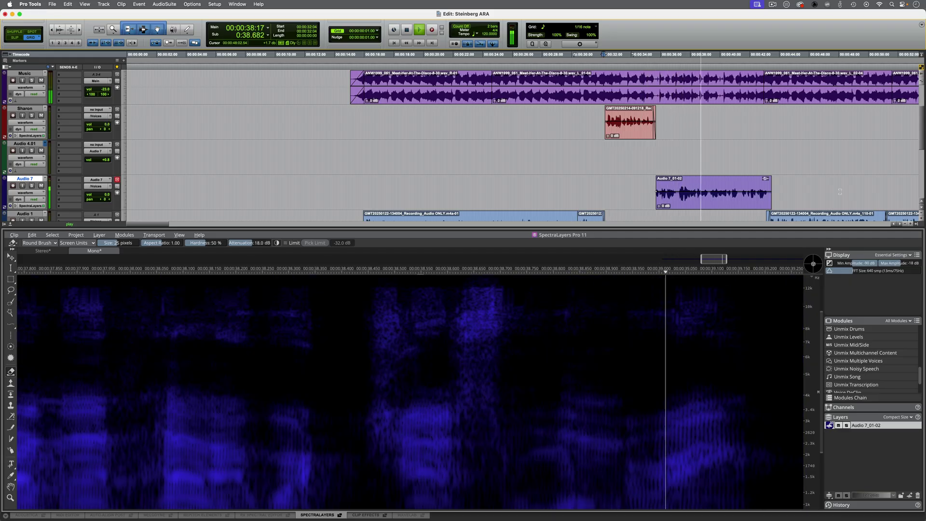
{"action": "key", "text": "space"}
{"action": "left_click", "coordinate": [713, 193]}
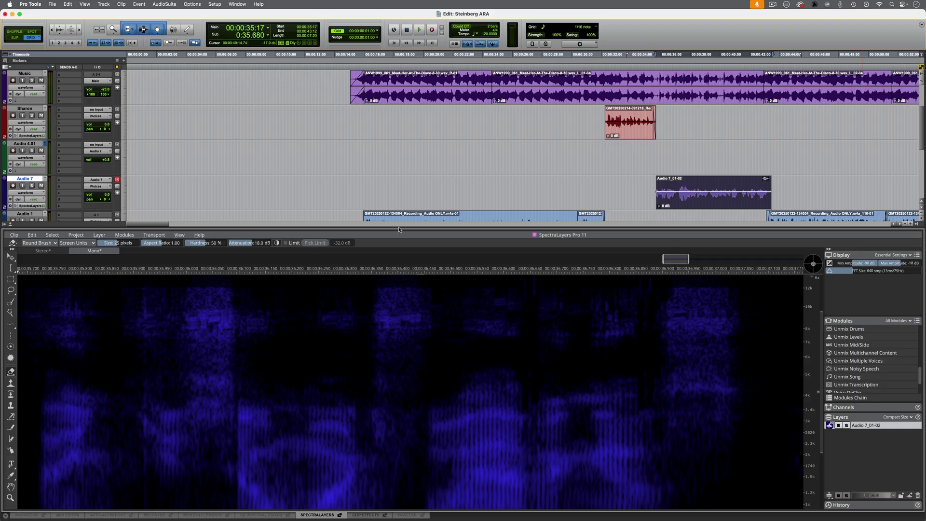
Step: Make the spectrogram panel taller, zoom out in time and frequency, and set FFT Size to 1536 samples
{"action": "left_click_drag", "start_coordinate": [396, 226], "coordinate": [396, 123]}
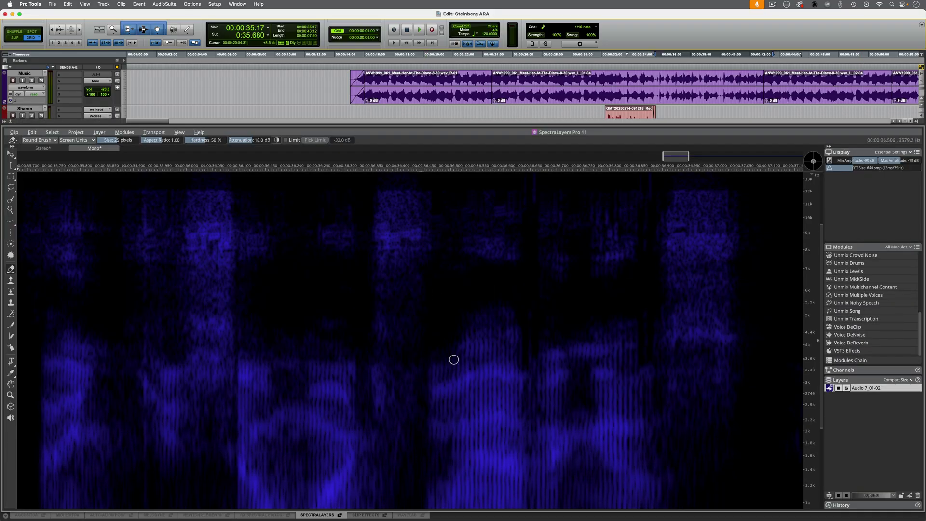
{"action": "scroll", "coordinate": [290, 158], "scroll_direction": "down", "scroll_amount": 3}
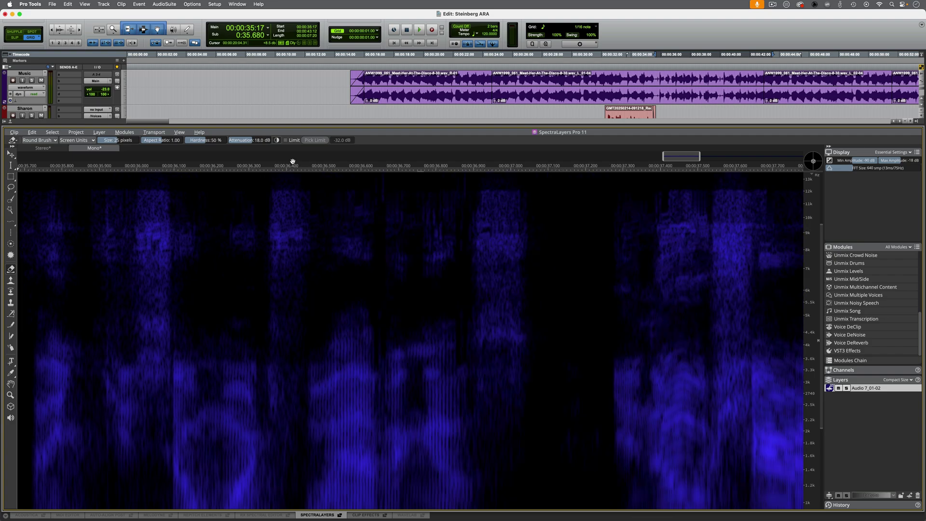
{"action": "scroll", "coordinate": [292, 161], "scroll_direction": "down", "scroll_amount": 4}
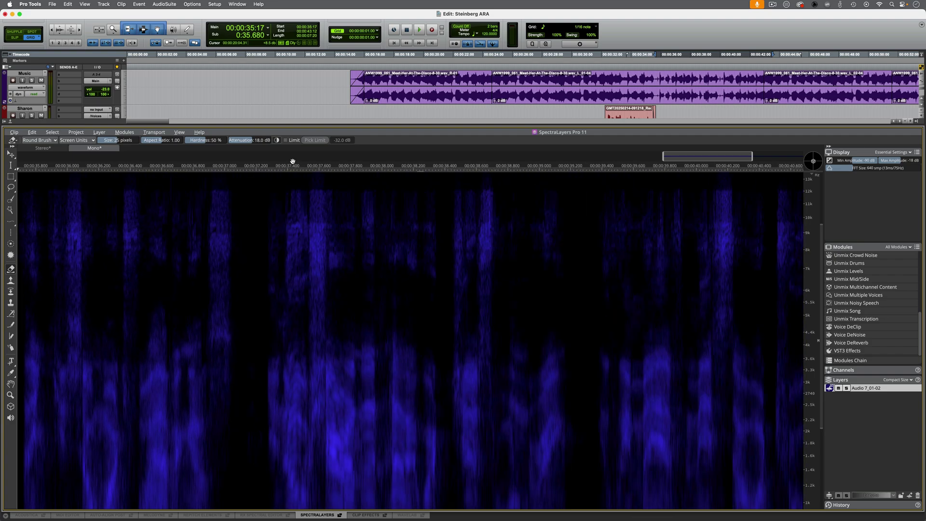
{"action": "scroll", "coordinate": [293, 161], "scroll_direction": "down", "scroll_amount": 1}
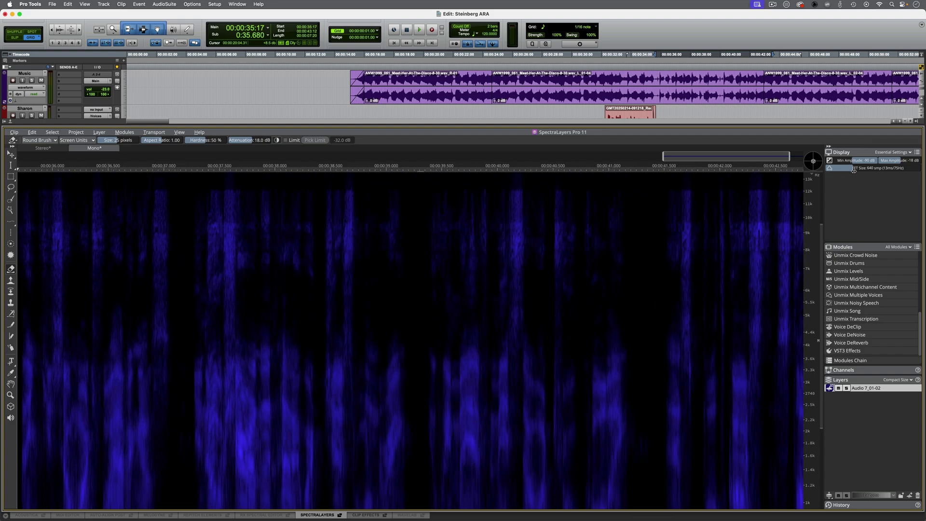
{"action": "scroll", "coordinate": [812, 237], "scroll_direction": "down", "scroll_amount": 3}
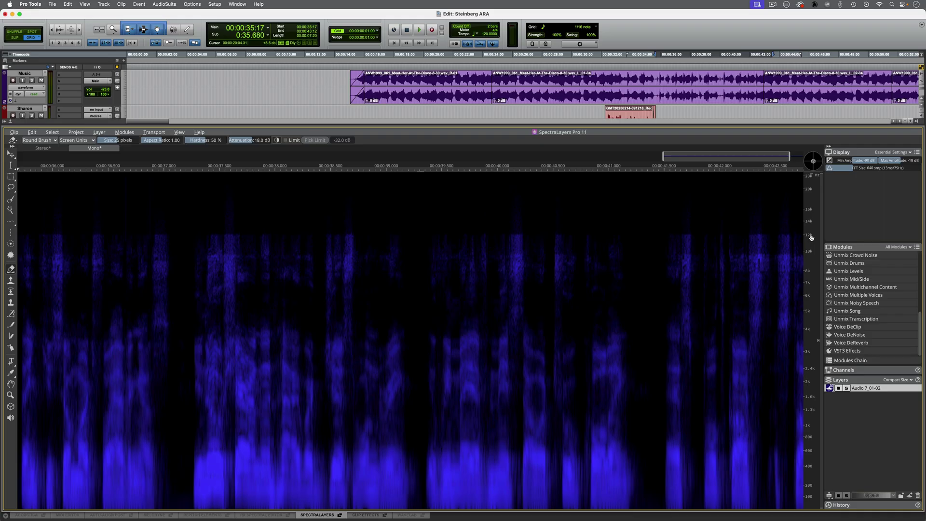
{"action": "left_click_drag", "start_coordinate": [849, 170], "coordinate": [880, 169]}
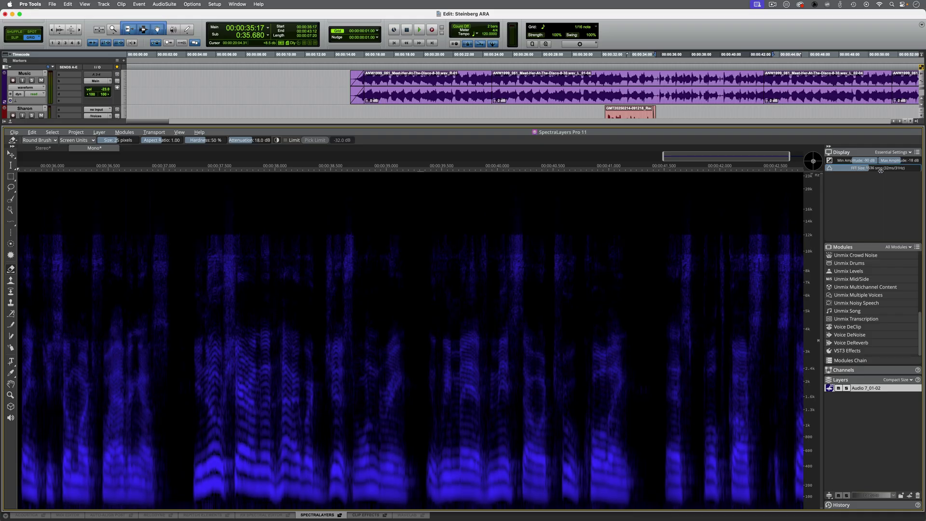